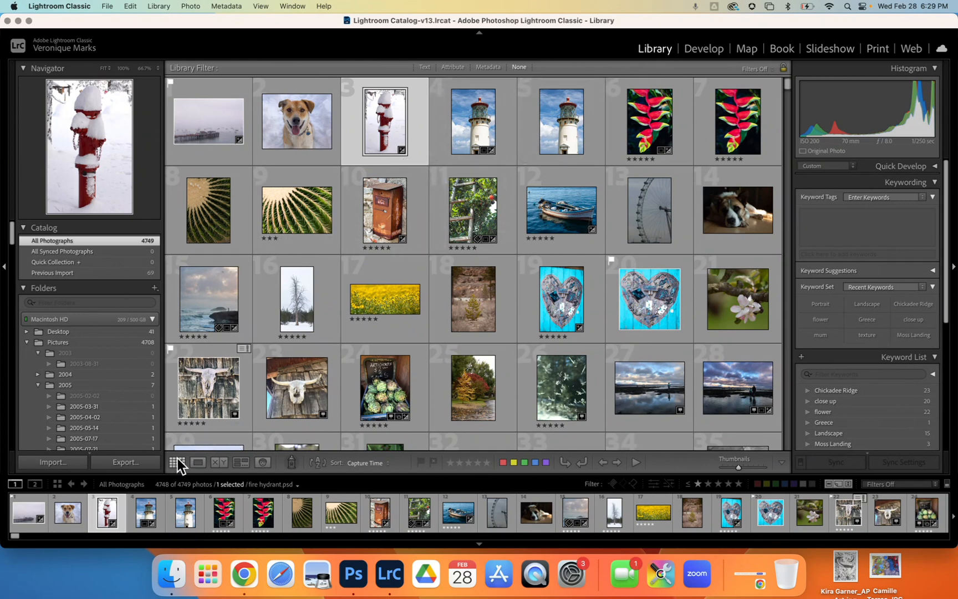
# Select the range of photos from 38, the purple-sky meadow, through 86, the dark cloudy sky
pyautogui.scroll(-4, 311, 242)
pyautogui.scroll(-5, 311, 244)
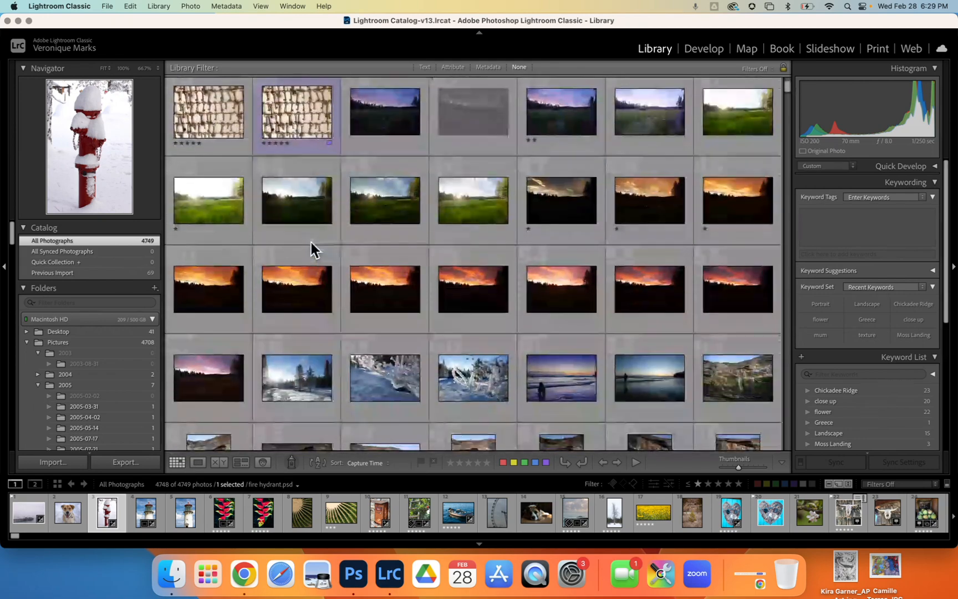
pyautogui.scroll(1, 312, 242)
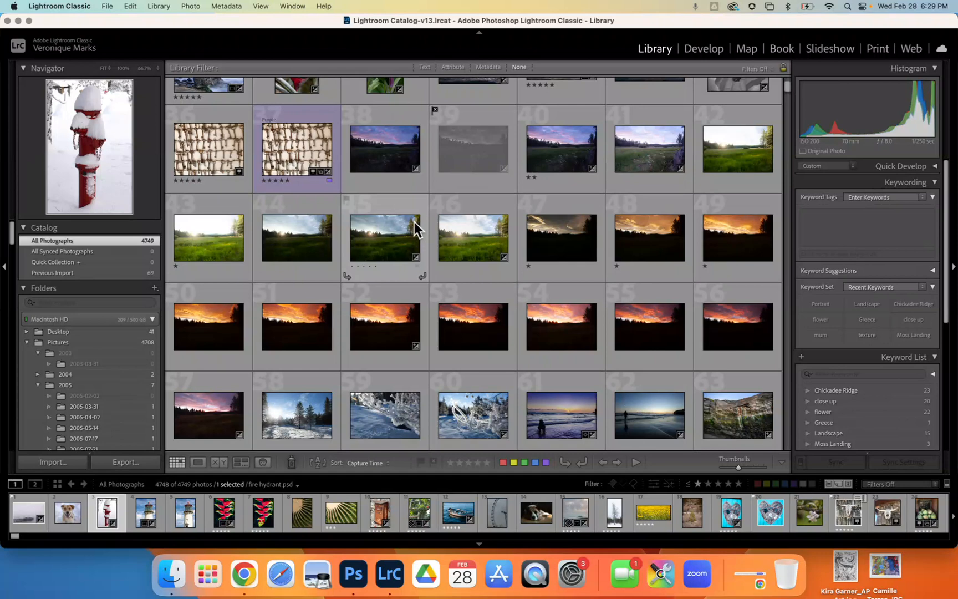
pyautogui.click(386, 155)
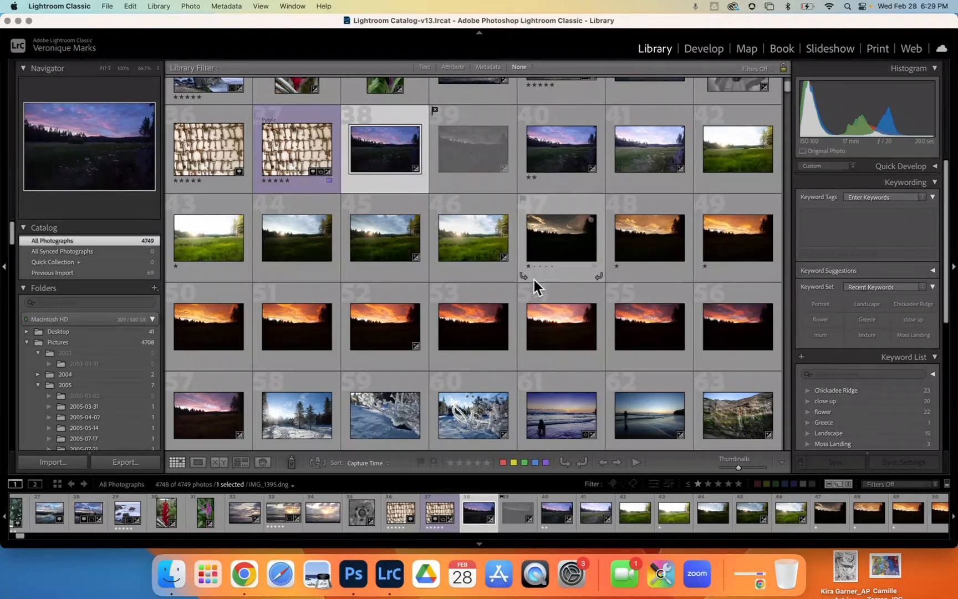
pyautogui.scroll(-2, 533, 279)
pyautogui.scroll(-3, 534, 279)
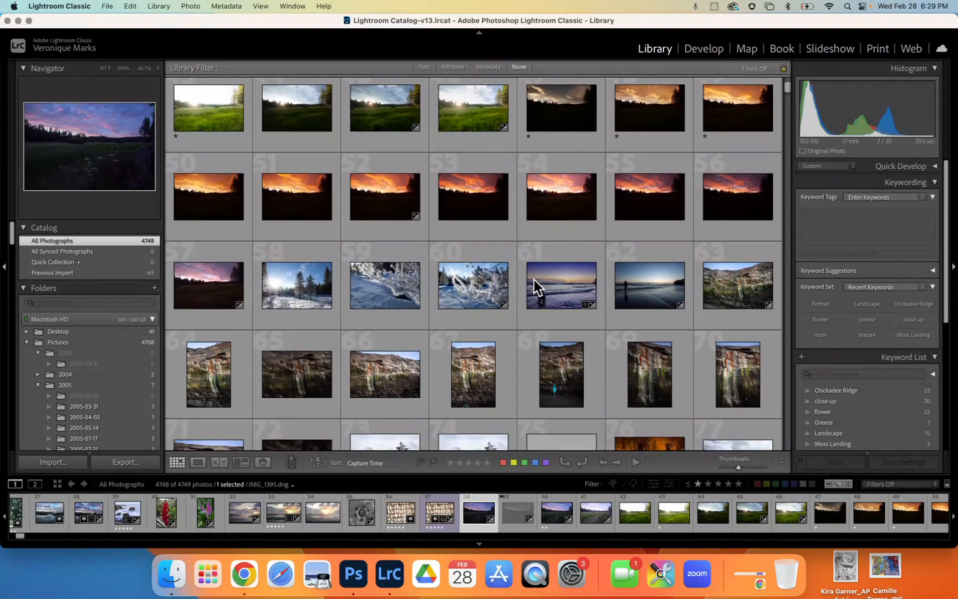
pyautogui.scroll(-3, 533, 278)
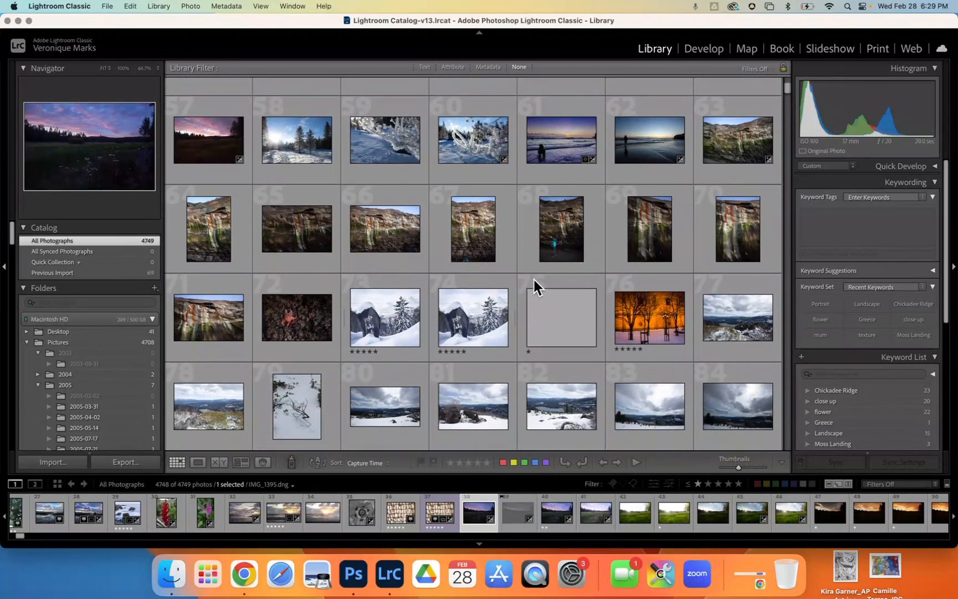
pyautogui.scroll(-3, 534, 279)
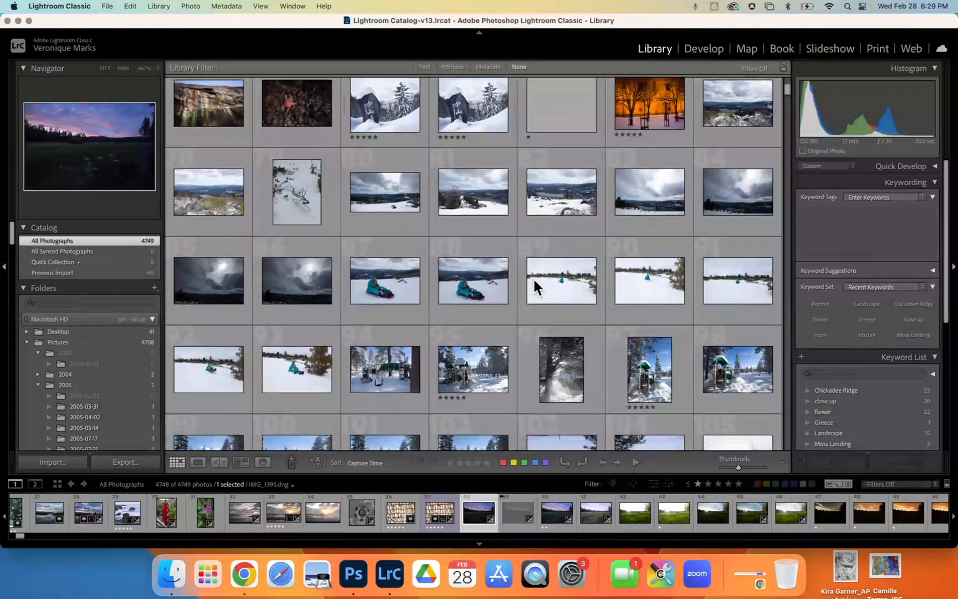
pyautogui.keyDown('shift'); pyautogui.click(296, 277); pyautogui.keyUp('shift')
# Remove blank photo 75 and the beach photos 61 and 62 from the selection
pyautogui.scroll(4, 295, 276)
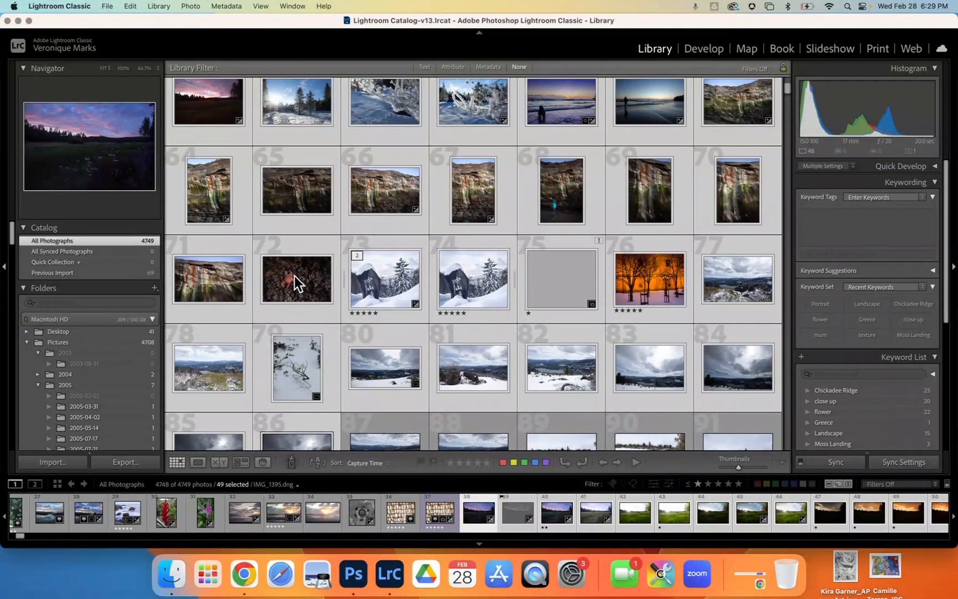
pyautogui.scroll(2, 294, 276)
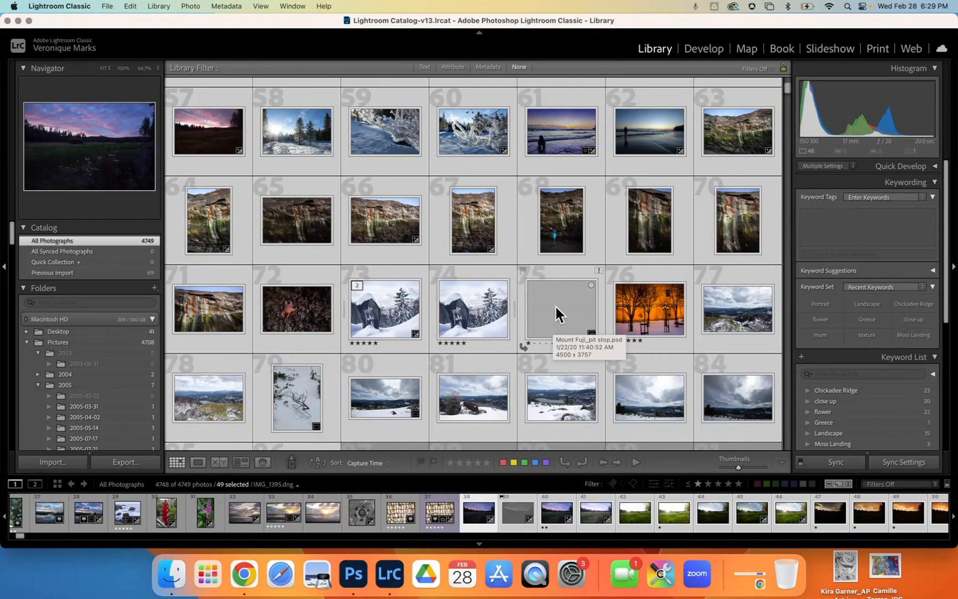
pyautogui.keyDown('super'); pyautogui.click(556, 306); pyautogui.keyUp('super')
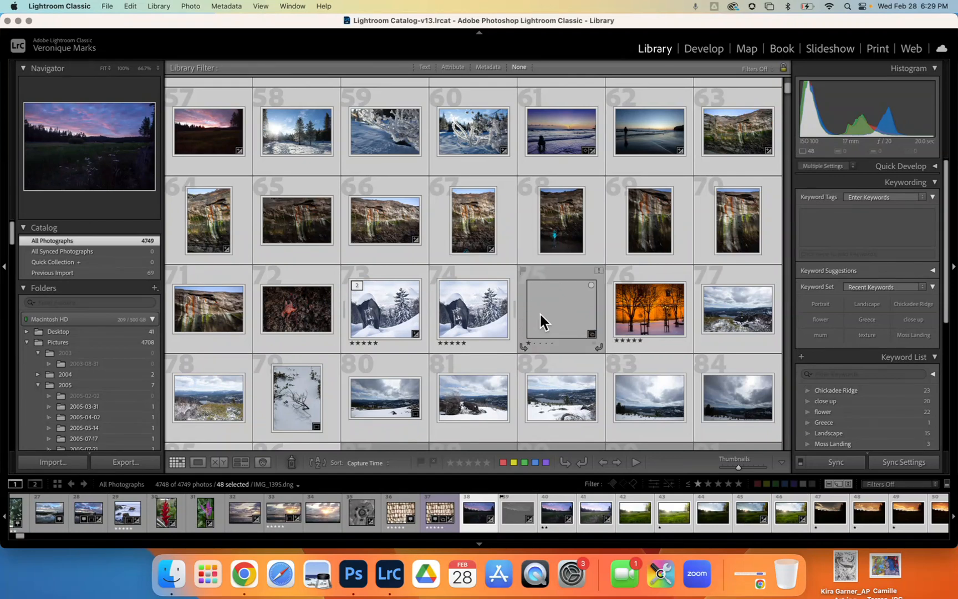
pyautogui.scroll(3, 553, 307)
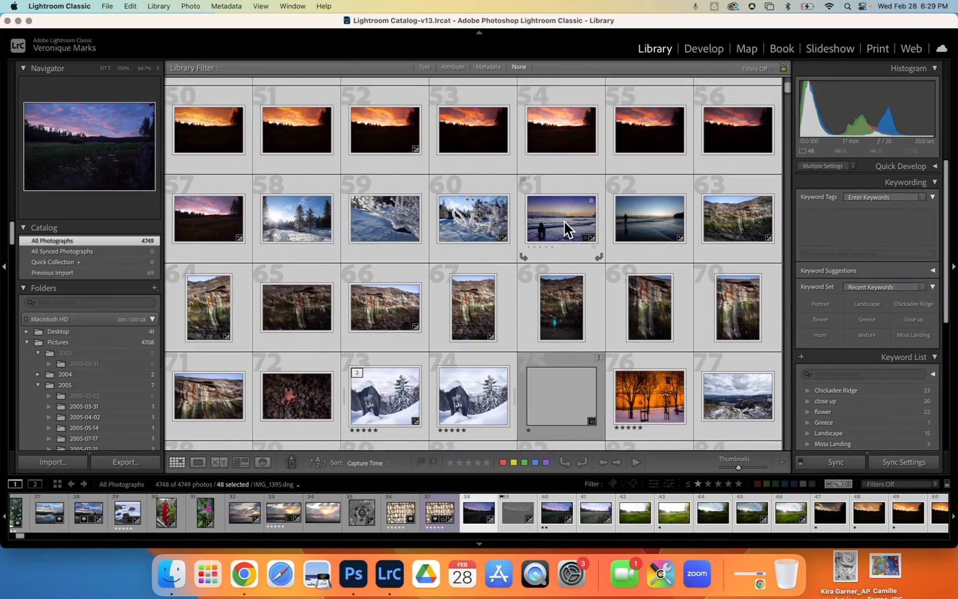
pyautogui.moveTo(565, 222)
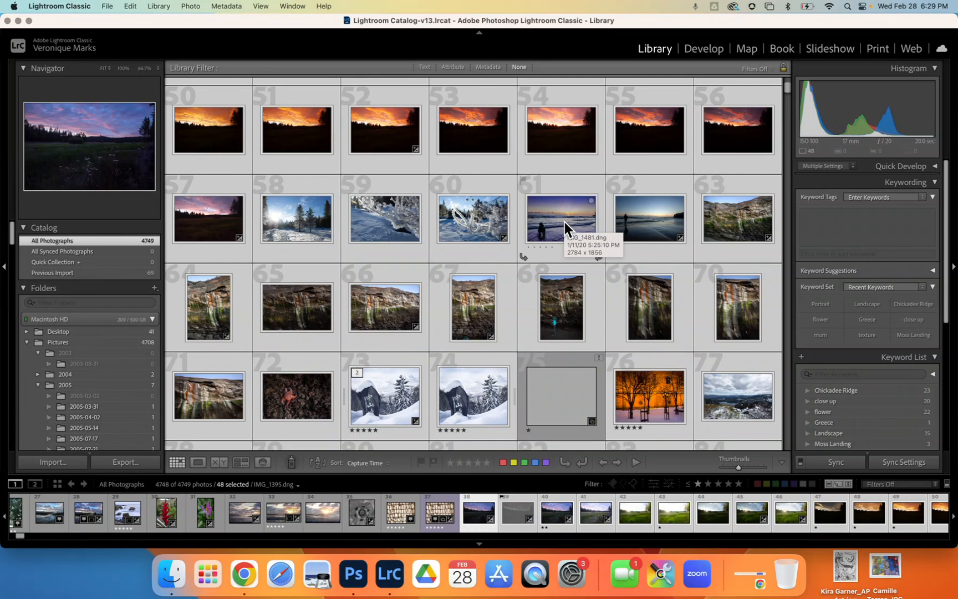
pyautogui.keyDown('super'); pyautogui.click(556, 225); pyautogui.keyUp('super')
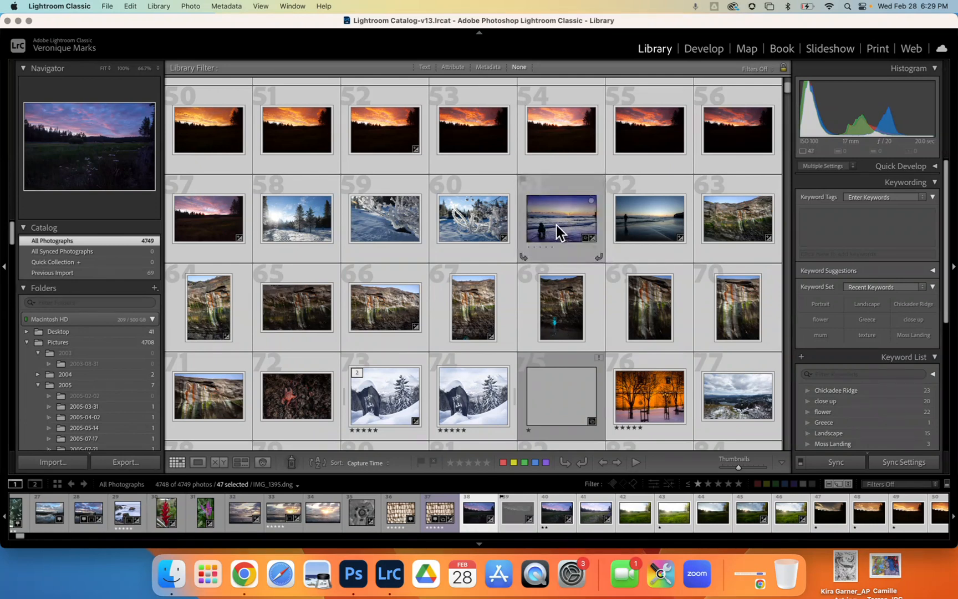
pyautogui.keyDown('super'); pyautogui.click(642, 215); pyautogui.keyUp('super')
# Apply the existing keyword Landscape to all the selected photos
pyautogui.scroll(-3, 643, 216)
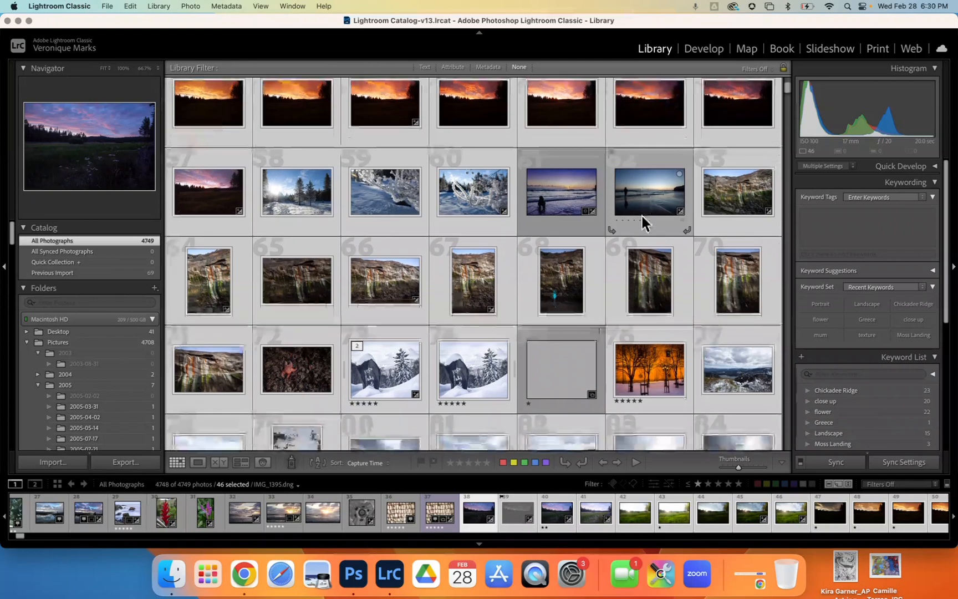
pyautogui.scroll(-2, 642, 215)
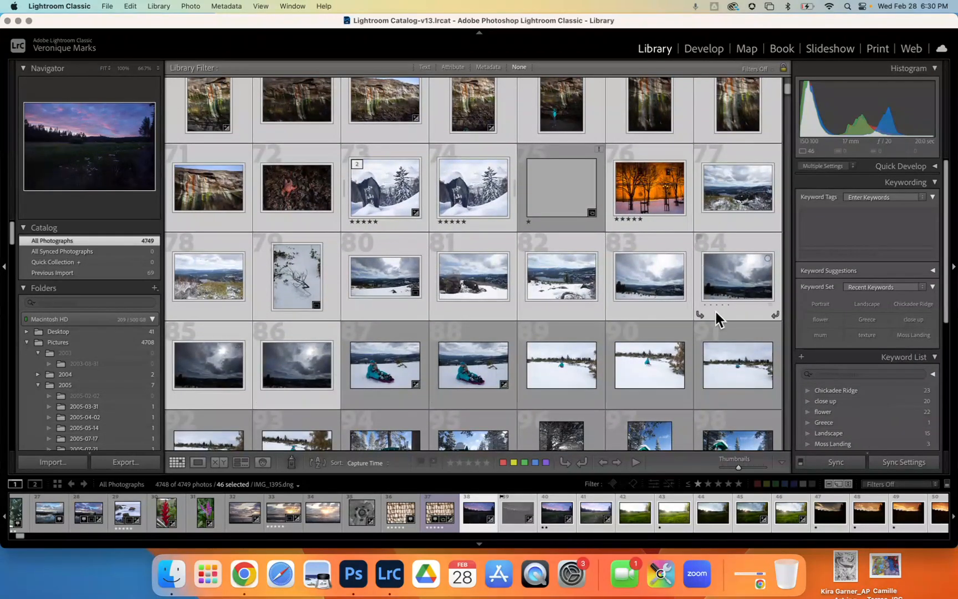
pyautogui.click(826, 214)
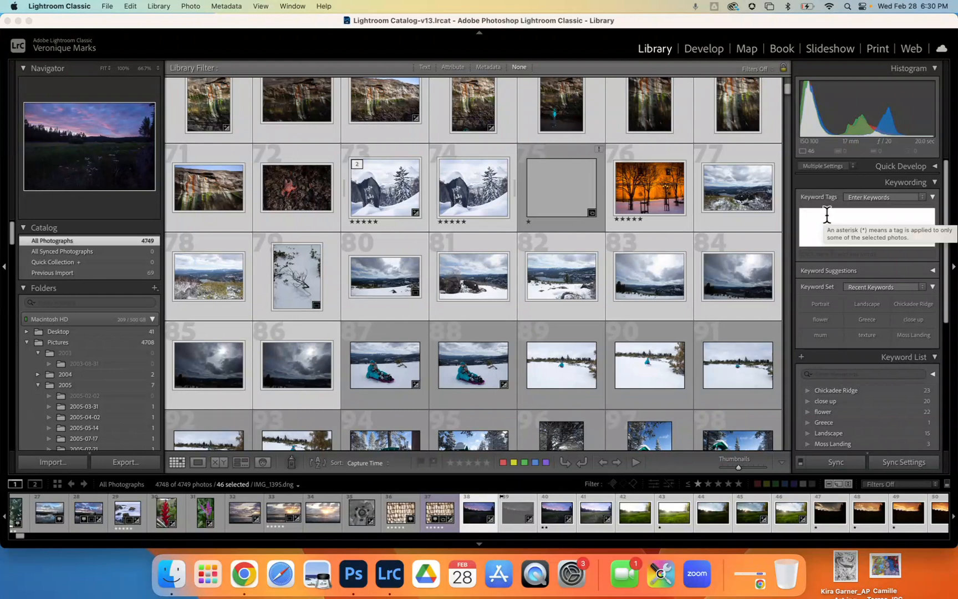
pyautogui.write('Landscape')
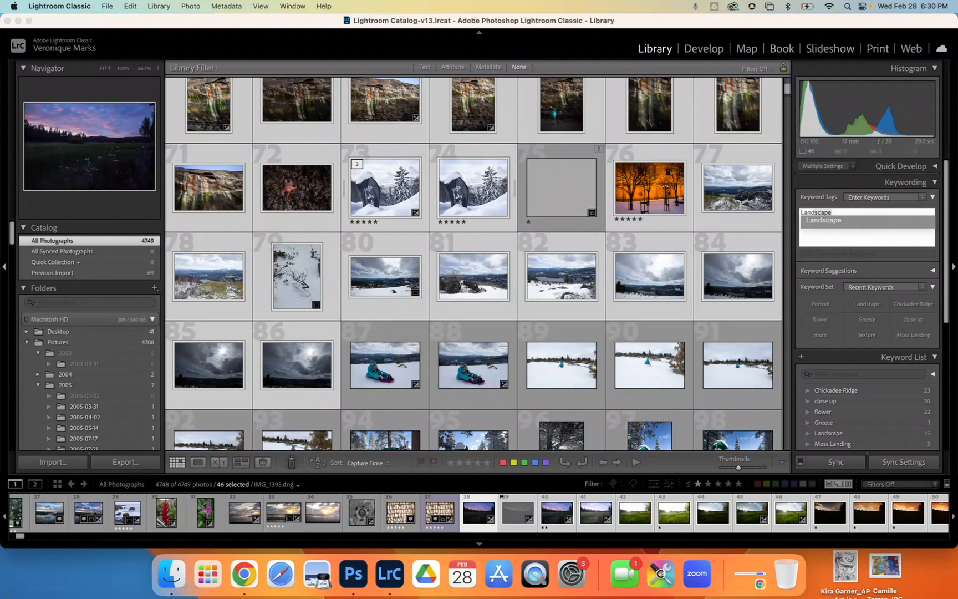
pyautogui.click(827, 219)
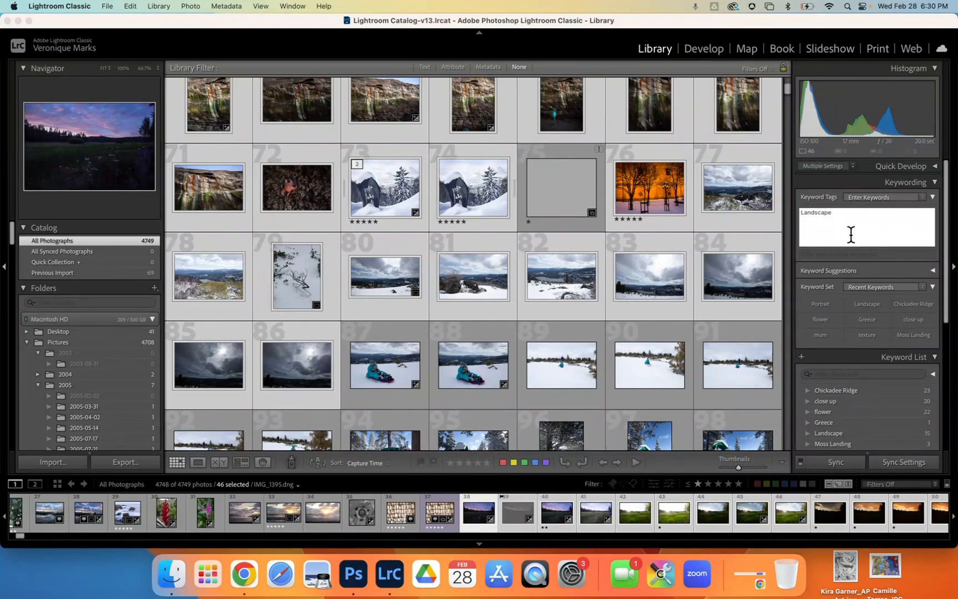
pyautogui.press('Return')
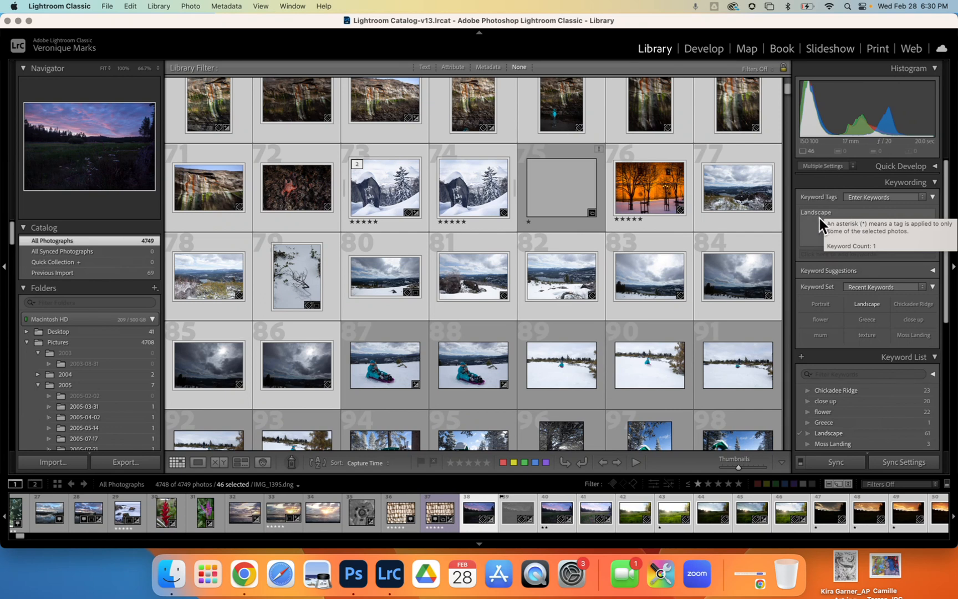
# Check the Landscape entry in the catalog's keyword list and deselect all the photos
pyautogui.scroll(3, 619, 113)
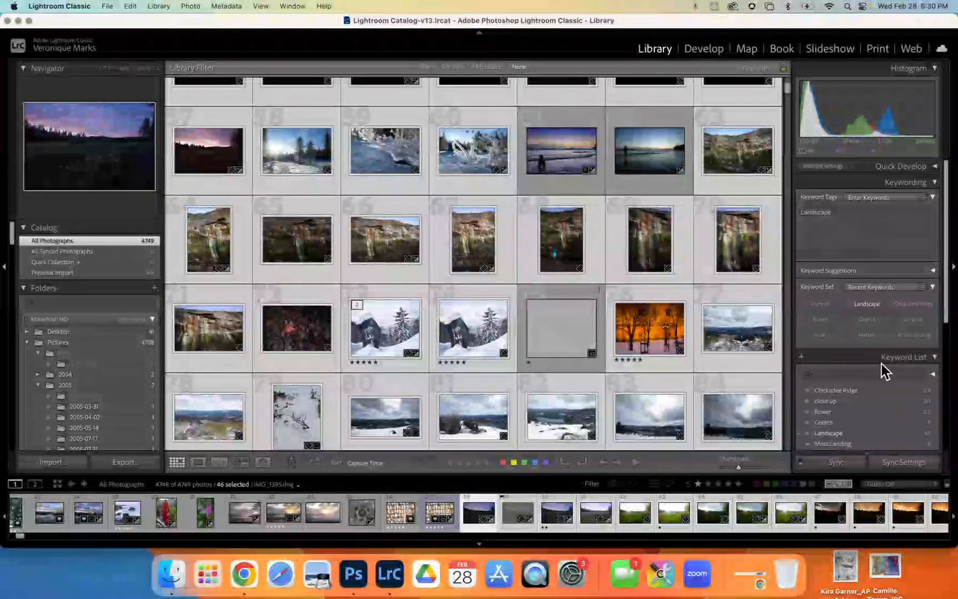
pyautogui.scroll(-3, 850, 410)
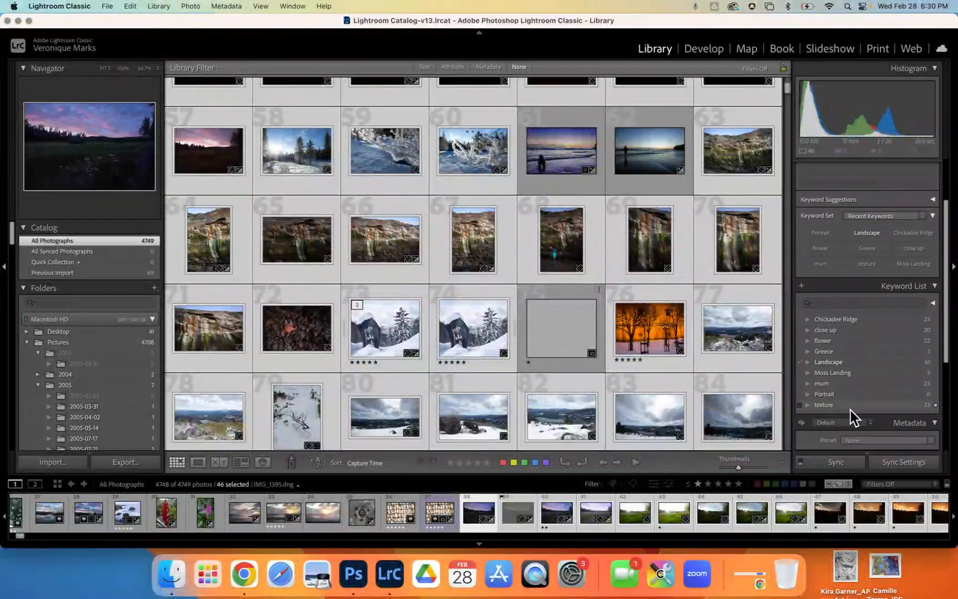
pyautogui.scroll(-1, 851, 411)
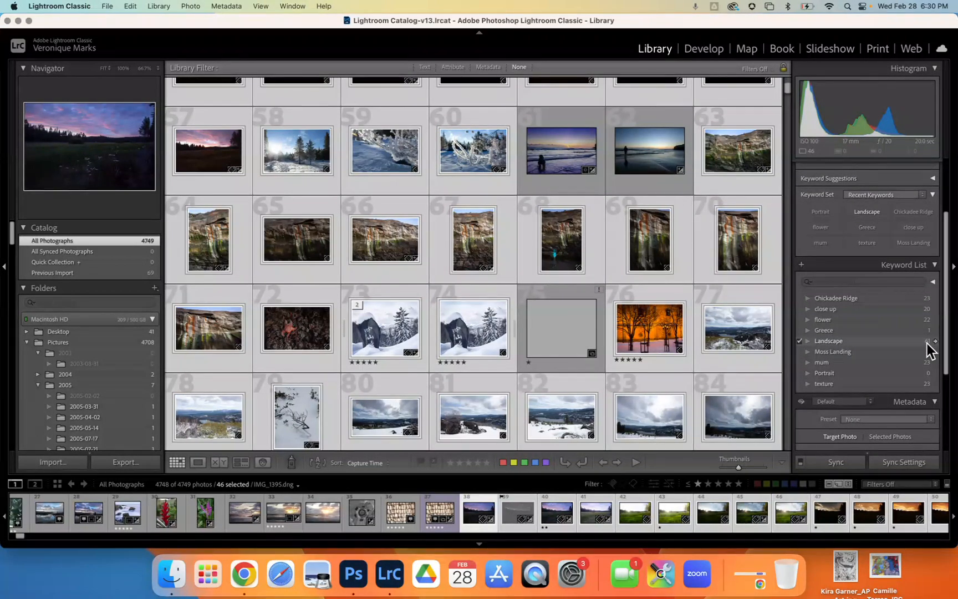
pyautogui.scroll(-5, 554, 369)
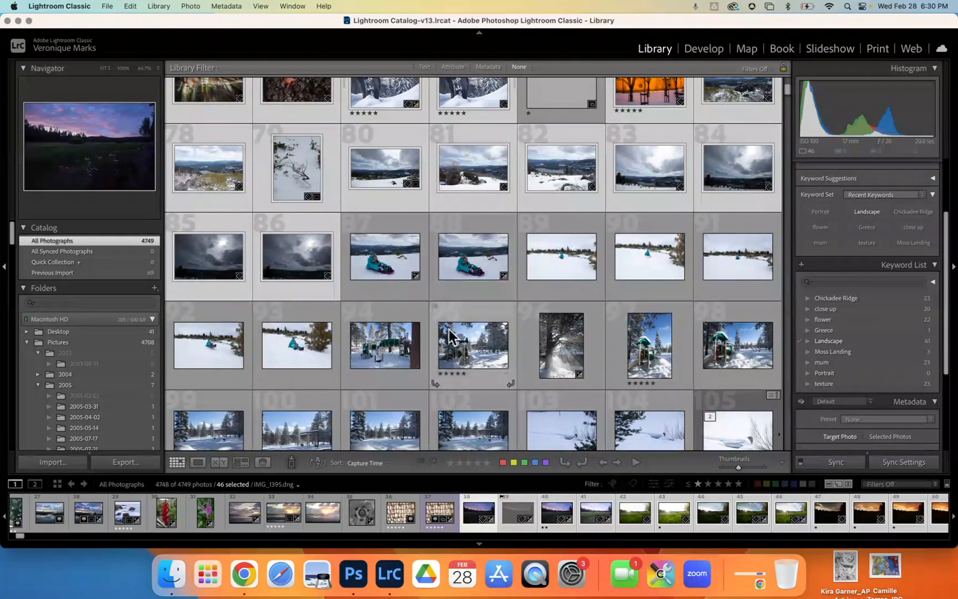
pyautogui.press('super+d')
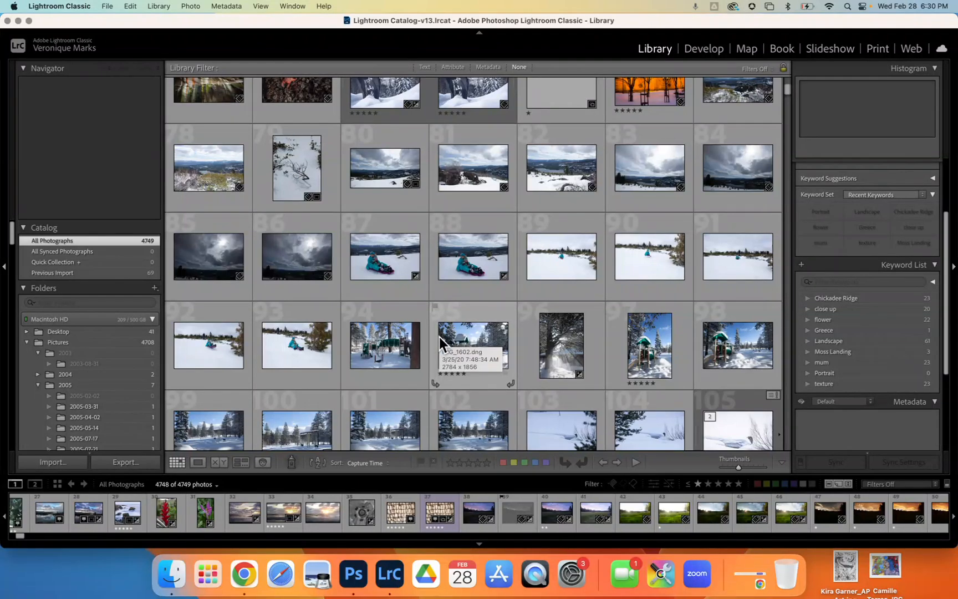
# Select the range of photos from 77, the cloudy snow-patched overlook, through 127, the snowy forest
pyautogui.scroll(2, 375, 175)
pyautogui.scroll(1, 374, 172)
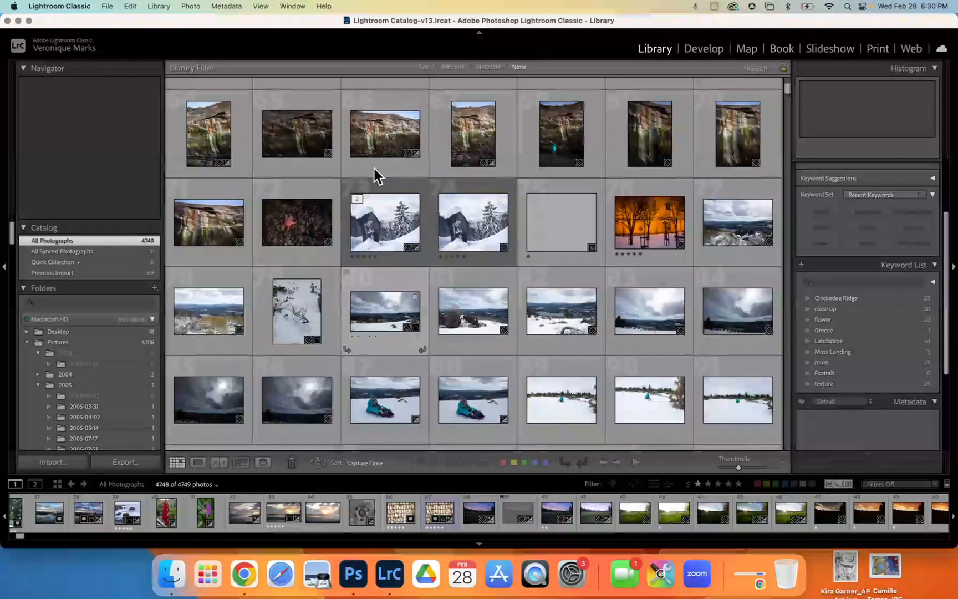
pyautogui.scroll(-5, 374, 173)
pyautogui.scroll(-10, 374, 168)
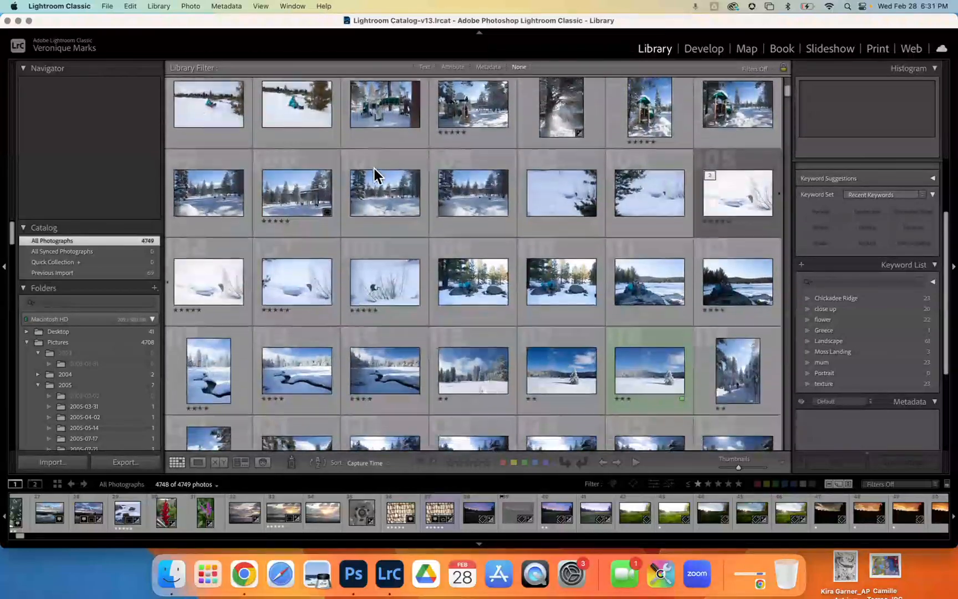
pyautogui.scroll(10, 374, 168)
pyautogui.scroll(3, 374, 175)
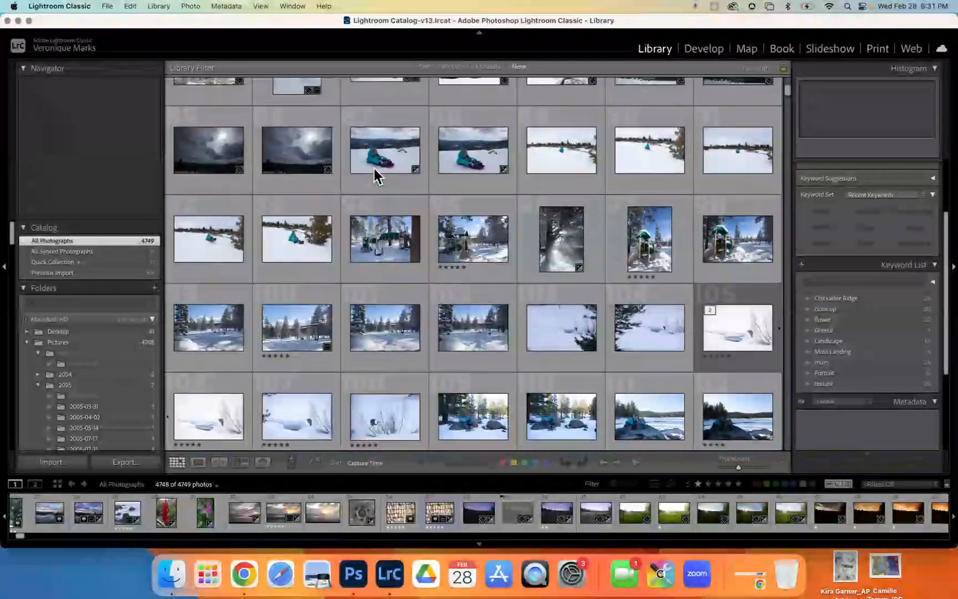
pyautogui.scroll(4, 374, 169)
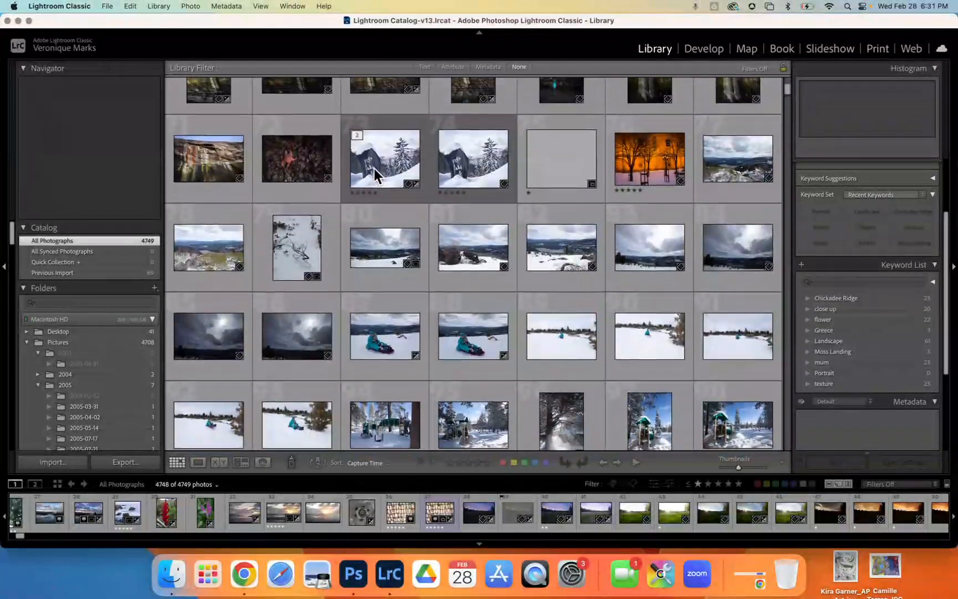
pyautogui.scroll(-1, 374, 169)
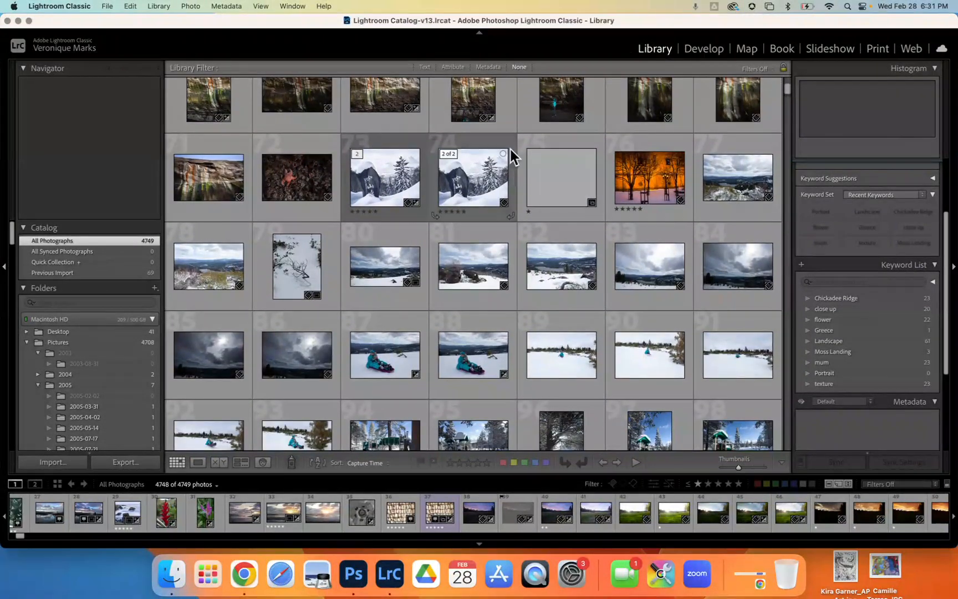
pyautogui.click(734, 188)
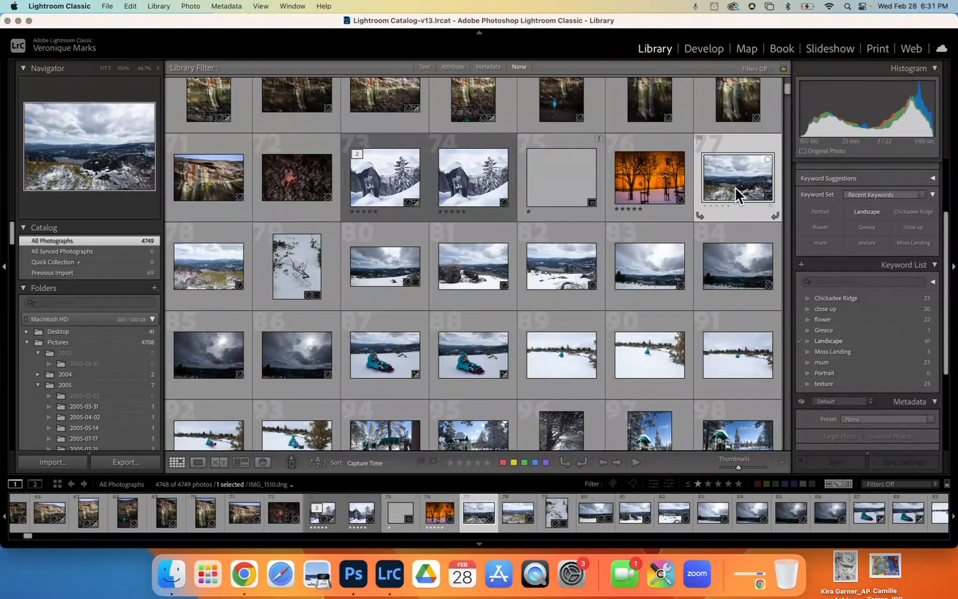
pyautogui.scroll(-3, 643, 271)
pyautogui.scroll(-6, 642, 271)
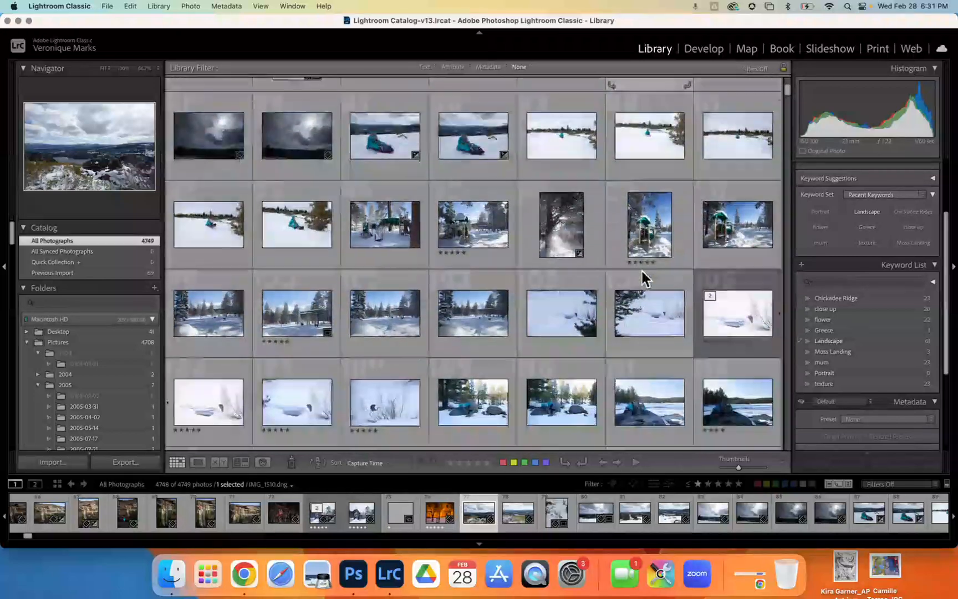
pyautogui.scroll(-3, 643, 272)
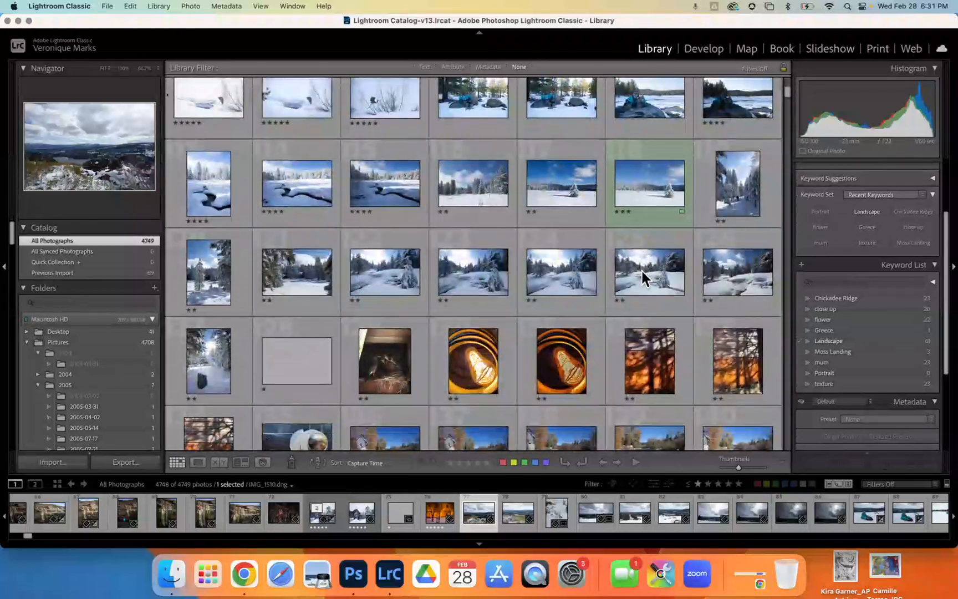
pyautogui.keyDown('shift'); pyautogui.click(209, 340); pyautogui.keyUp('shift')
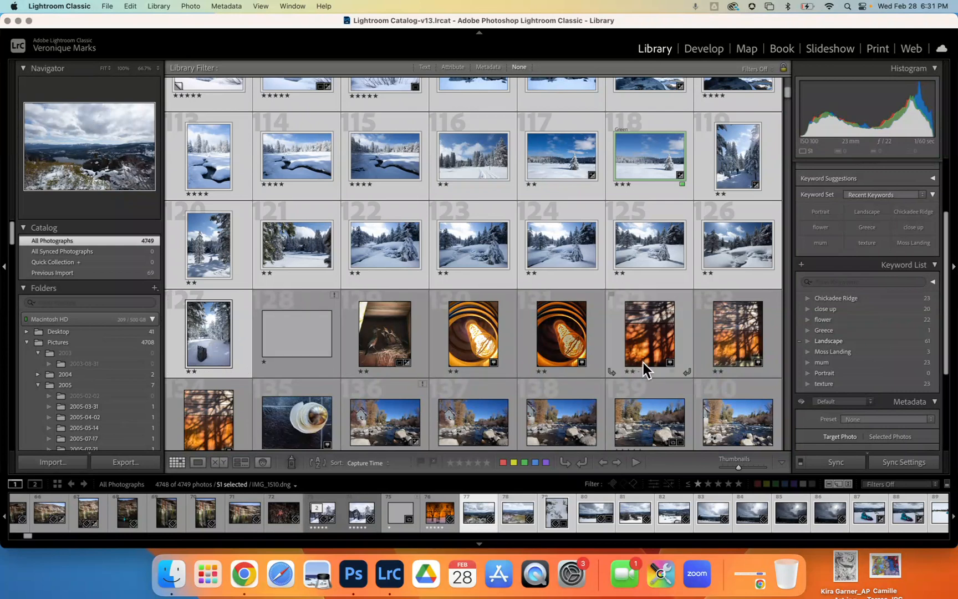
# Append Truckee to the Landscape* entry in the keyword tags of the selected snow photos and apply it
pyautogui.scroll(3, 834, 197)
pyautogui.scroll(1, 833, 198)
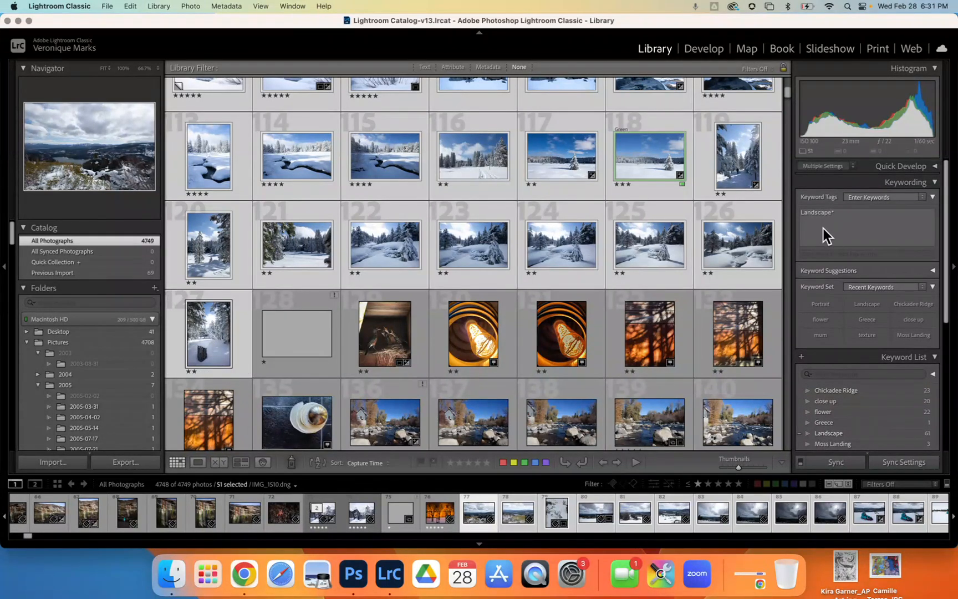
pyautogui.moveTo(829, 215)
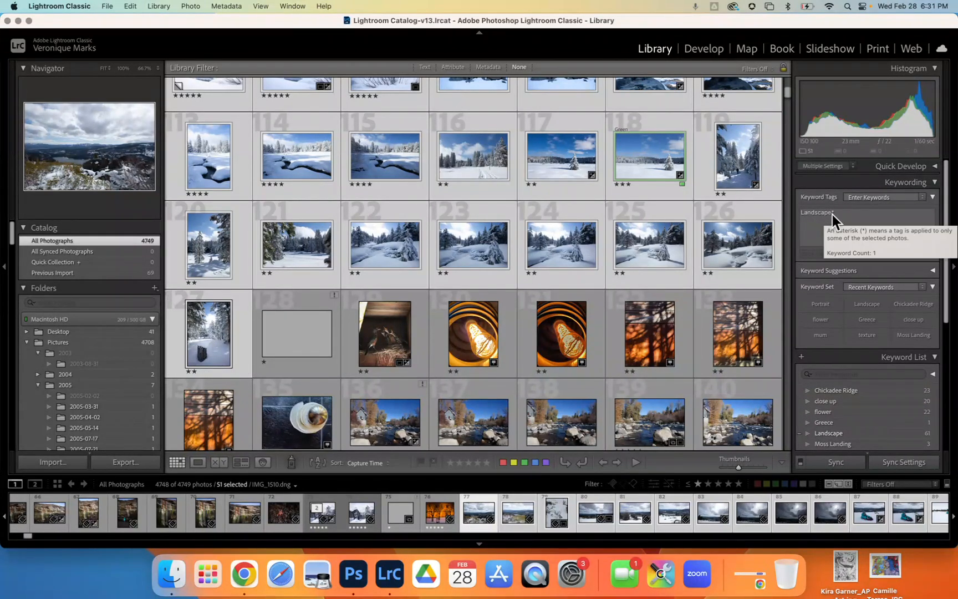
pyautogui.click(841, 214)
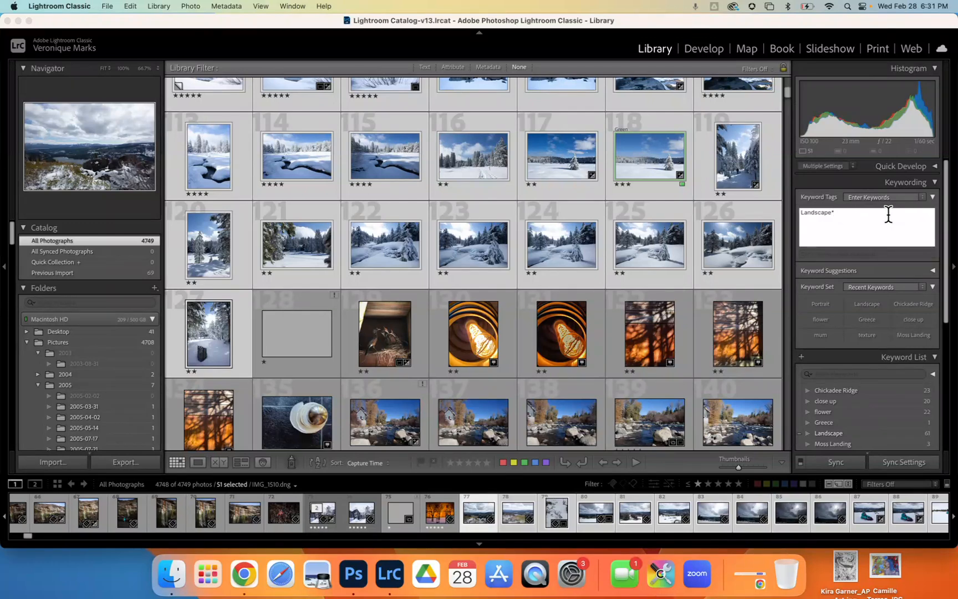
pyautogui.write('Truckee')
pyautogui.press('Return')
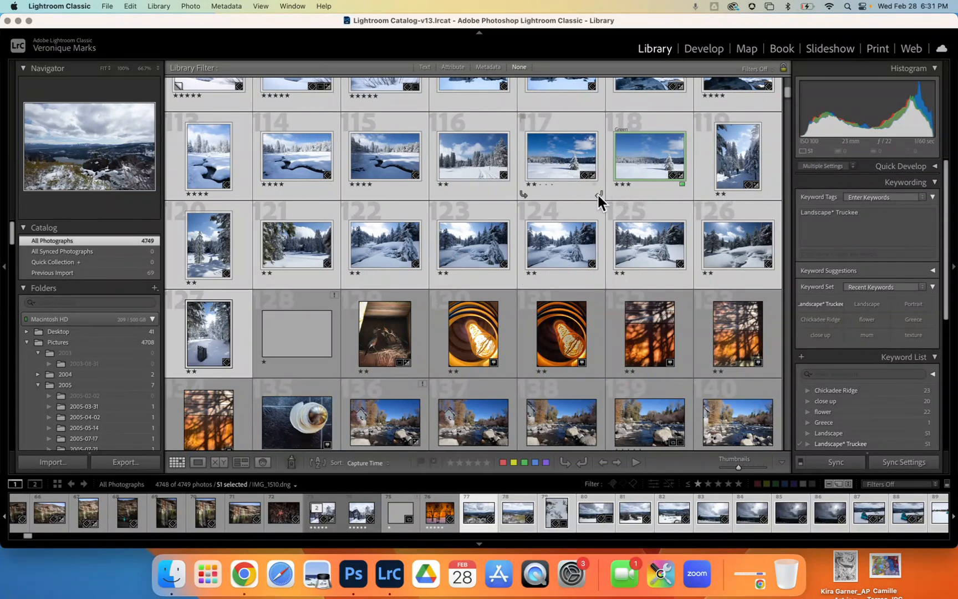
# Examine the entries and photo counts in the keyword list and show its keyword type filter options
pyautogui.scroll(-3, 838, 419)
pyautogui.scroll(-2, 837, 420)
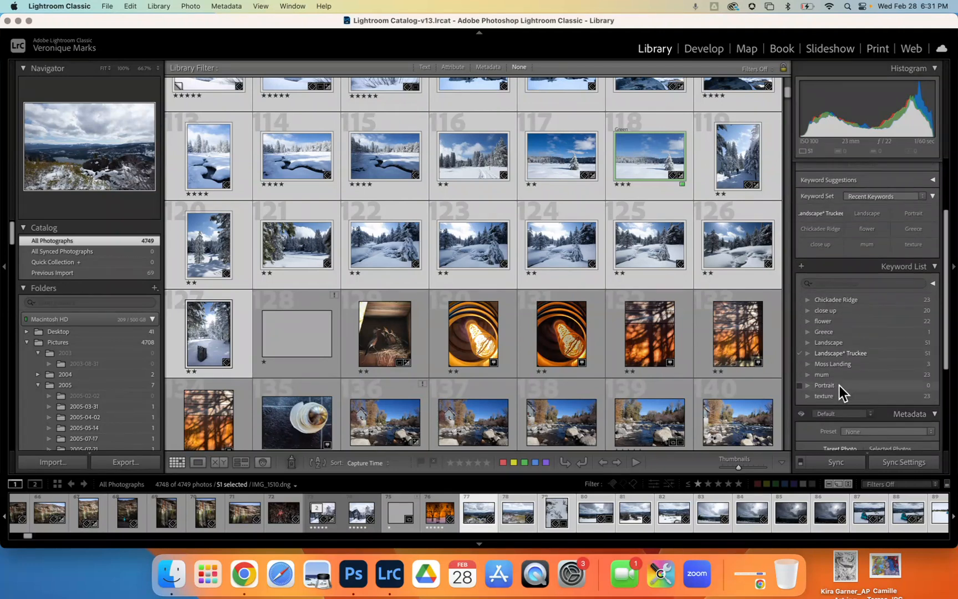
pyautogui.scroll(-1, 839, 385)
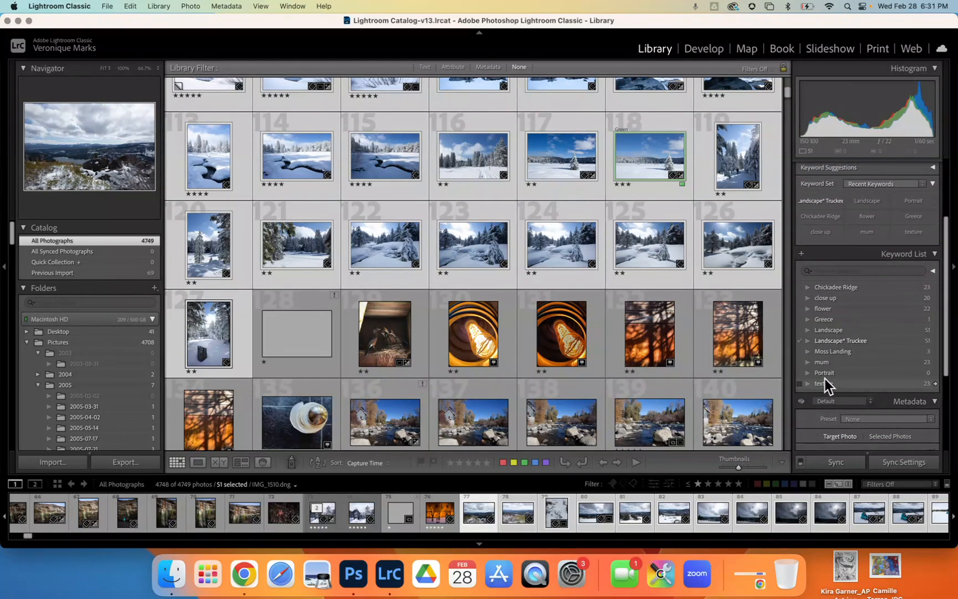
pyautogui.scroll(2, 838, 325)
pyautogui.scroll(1, 837, 325)
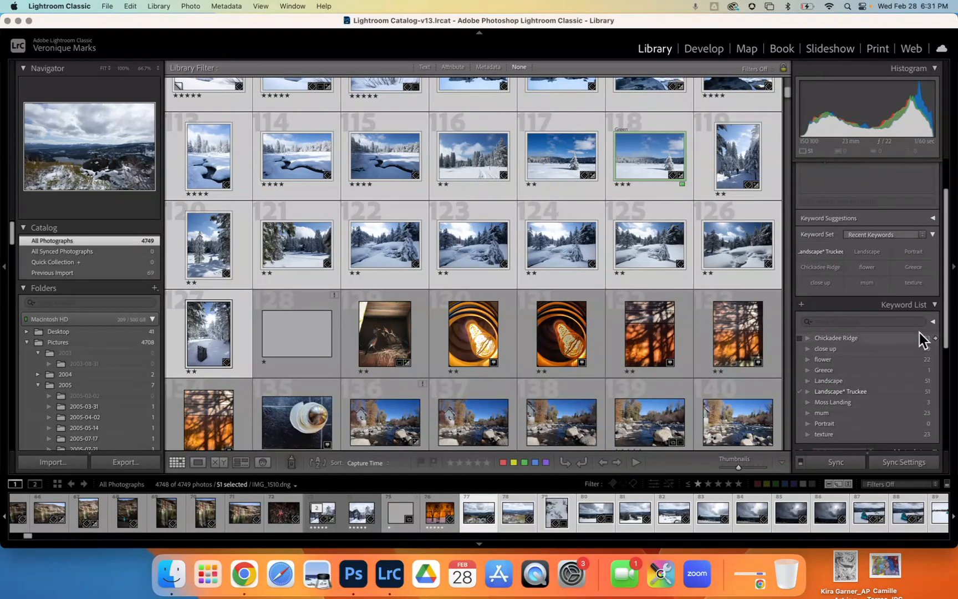
pyautogui.click(934, 321)
pyautogui.scroll(-3, 883, 354)
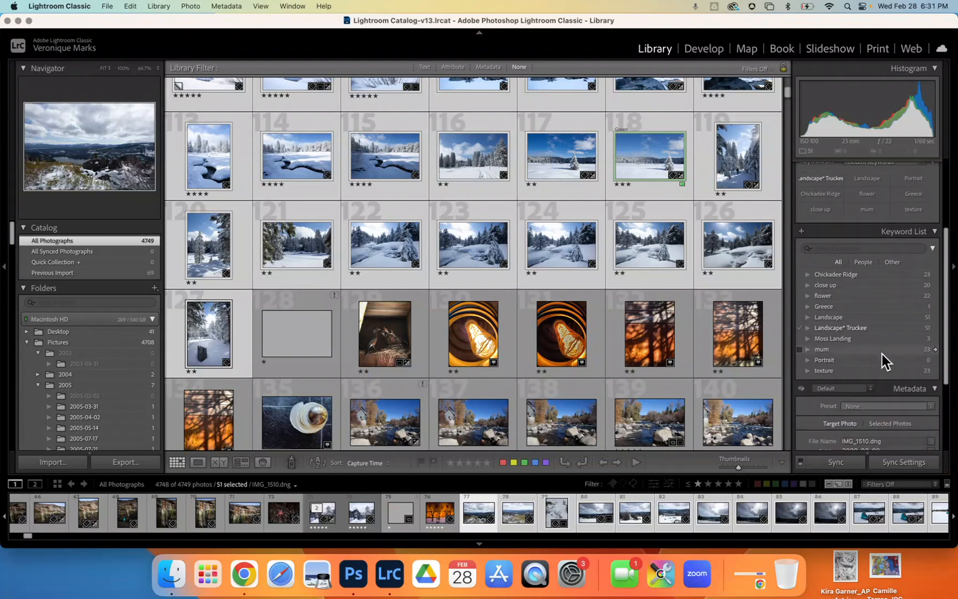
pyautogui.scroll(-1, 883, 354)
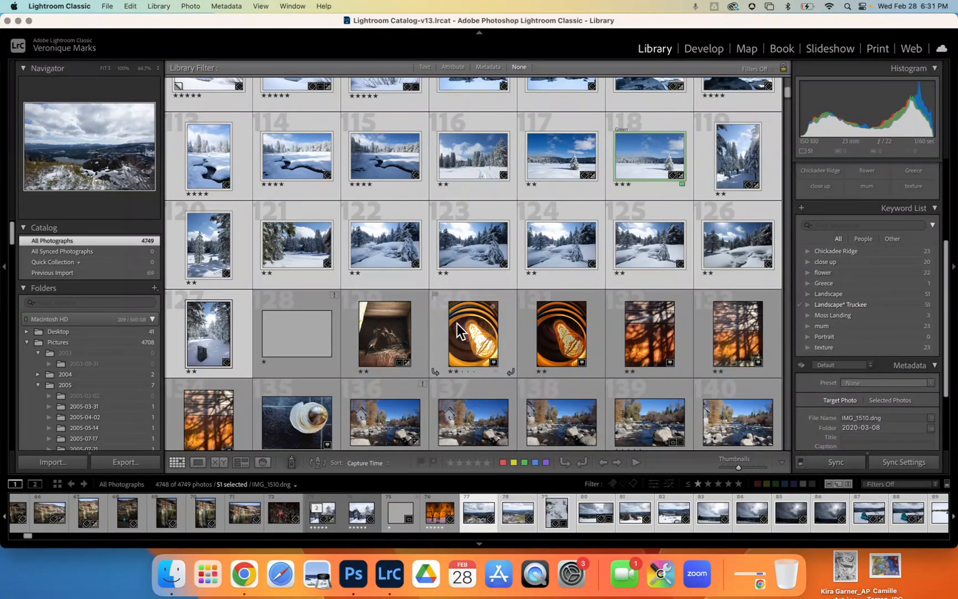
# Select the range of photos from 136, the river with the house, through 160, the dark sunset
pyautogui.scroll(-2, 456, 323)
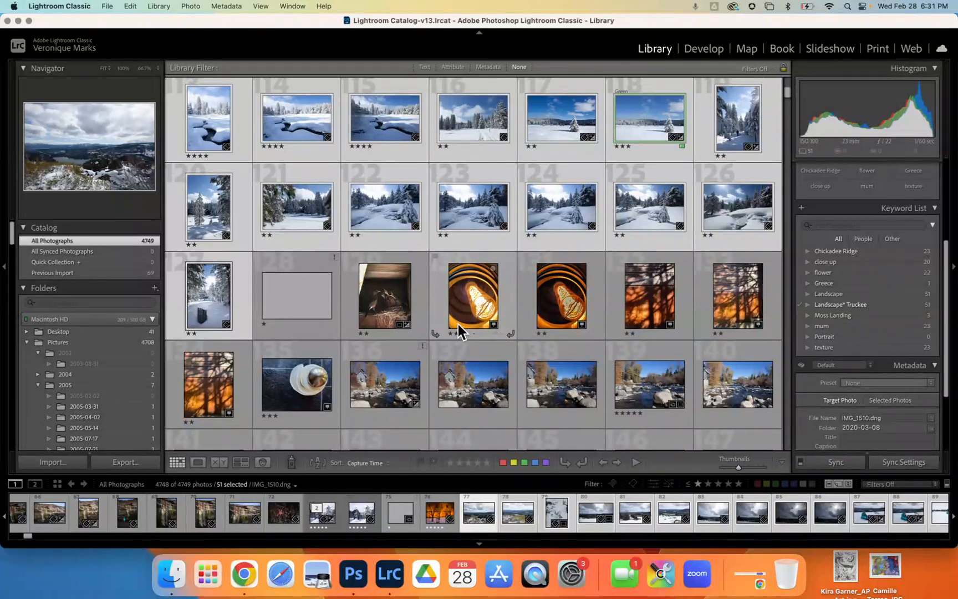
pyautogui.scroll(-1, 458, 324)
pyautogui.scroll(-3, 458, 324)
pyautogui.click(371, 288)
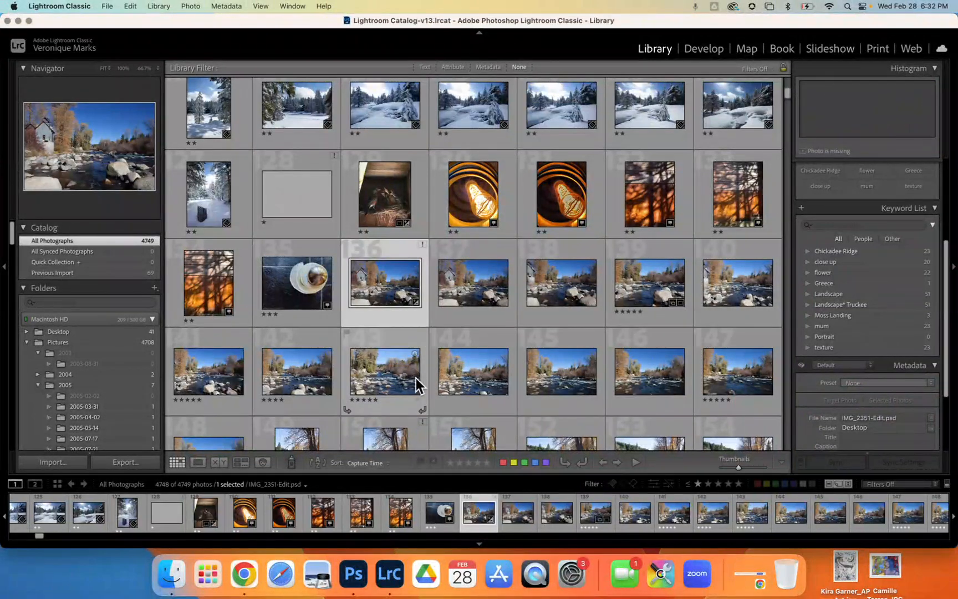
pyautogui.scroll(-2, 424, 377)
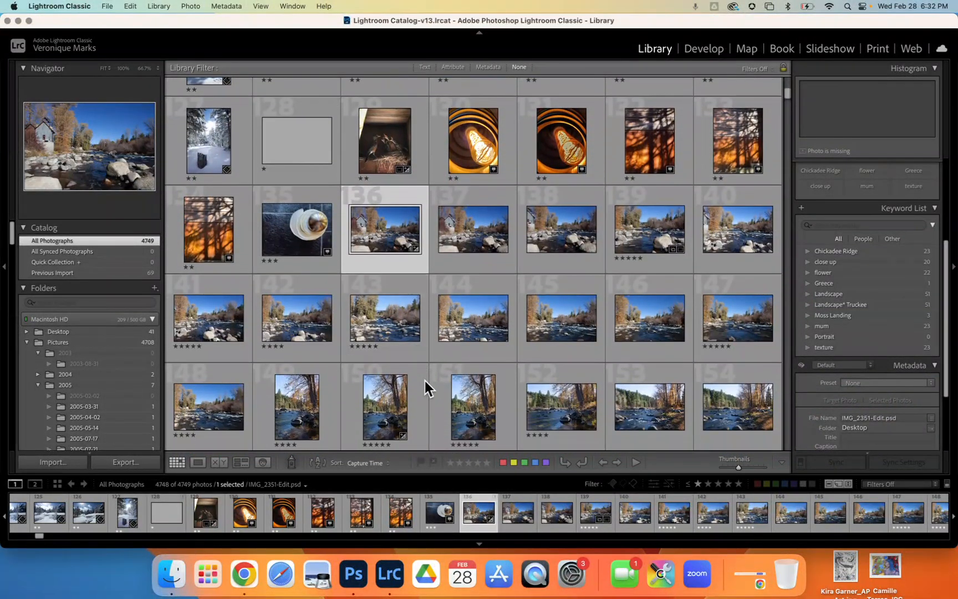
pyautogui.scroll(-5, 425, 380)
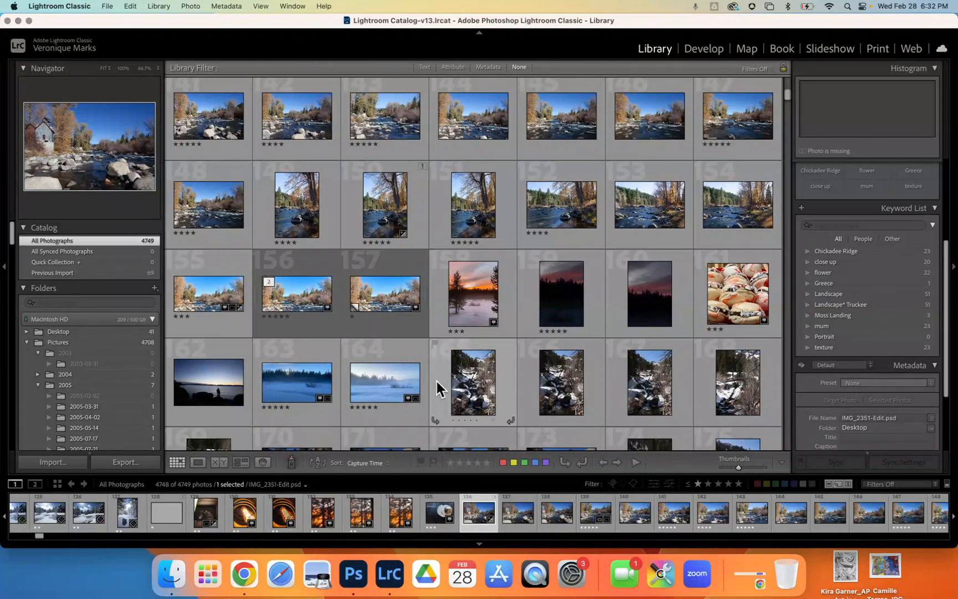
pyautogui.keyDown('shift'); pyautogui.click(643, 322); pyautogui.keyUp('shift')
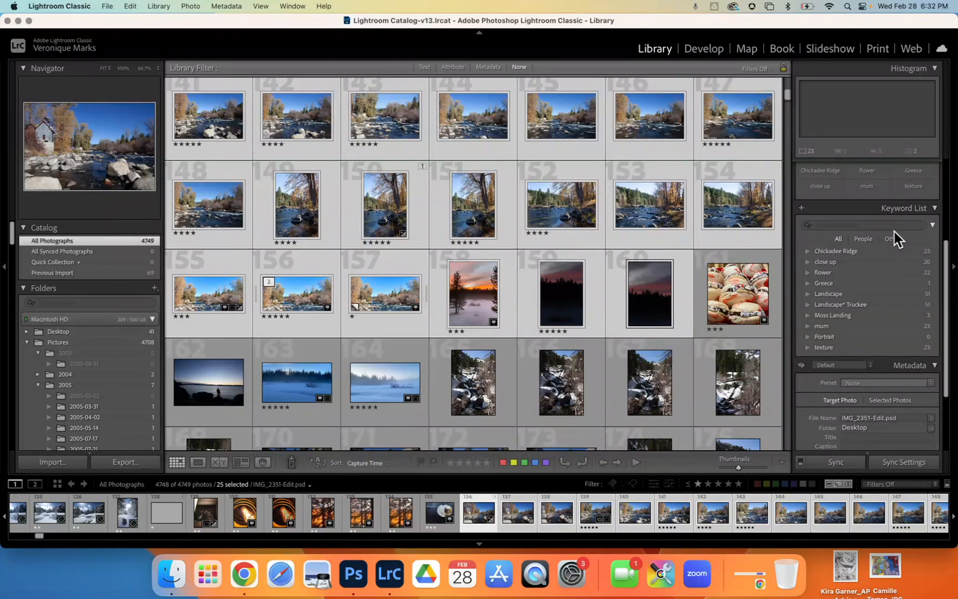
# Tag all the selected photos with the new keyword Truckee
pyautogui.press('super+k')
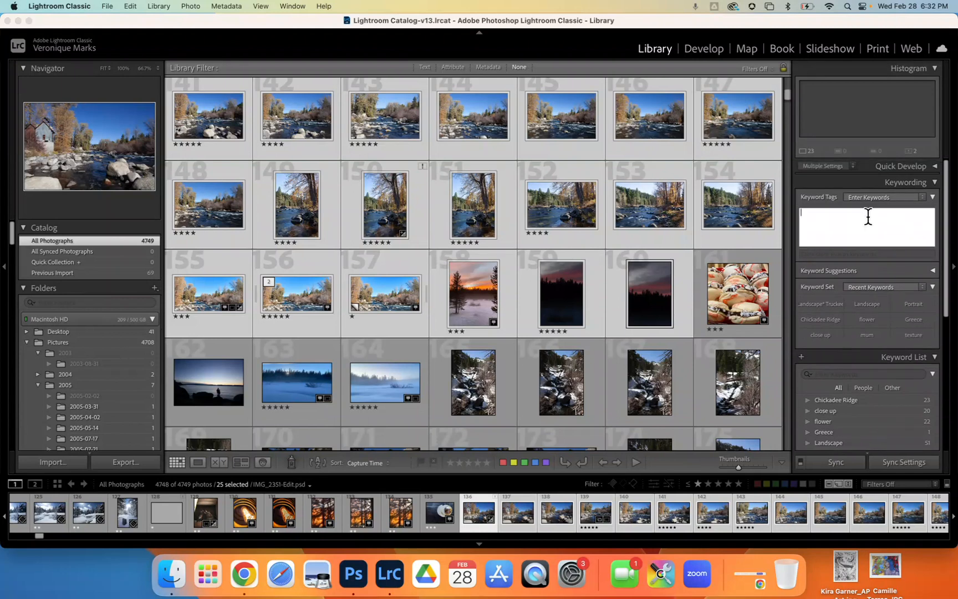
pyautogui.write('Truckee')
pyautogui.press('Return')
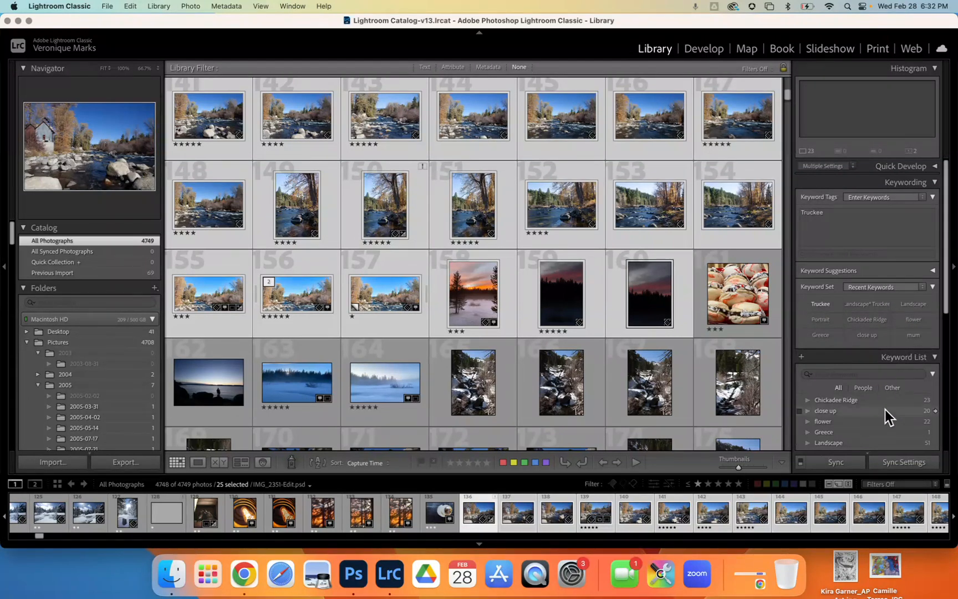
# Check the Truckee entry in the keyword list and deselect all the photos
pyautogui.scroll(-5, 846, 393)
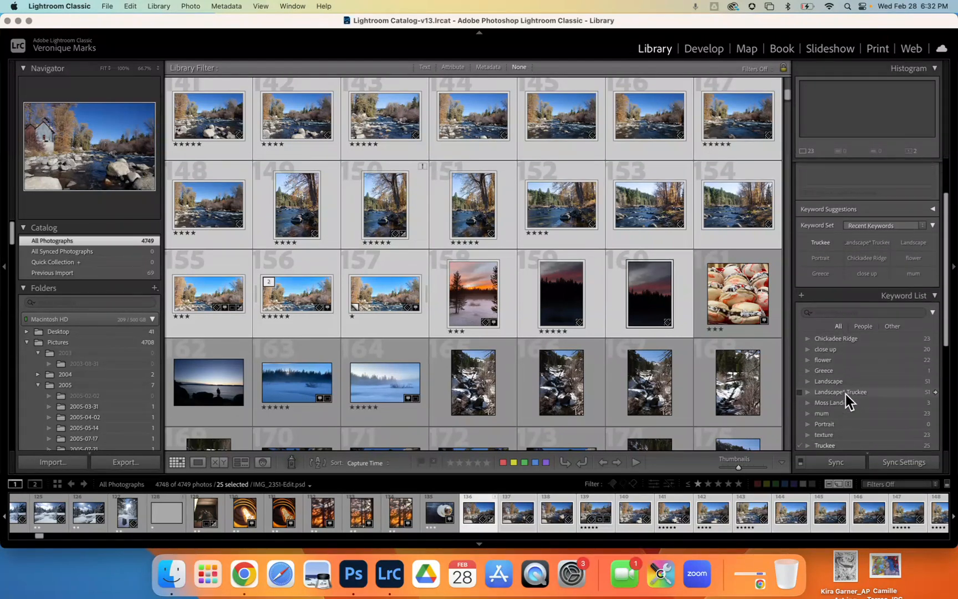
pyautogui.scroll(-1, 846, 394)
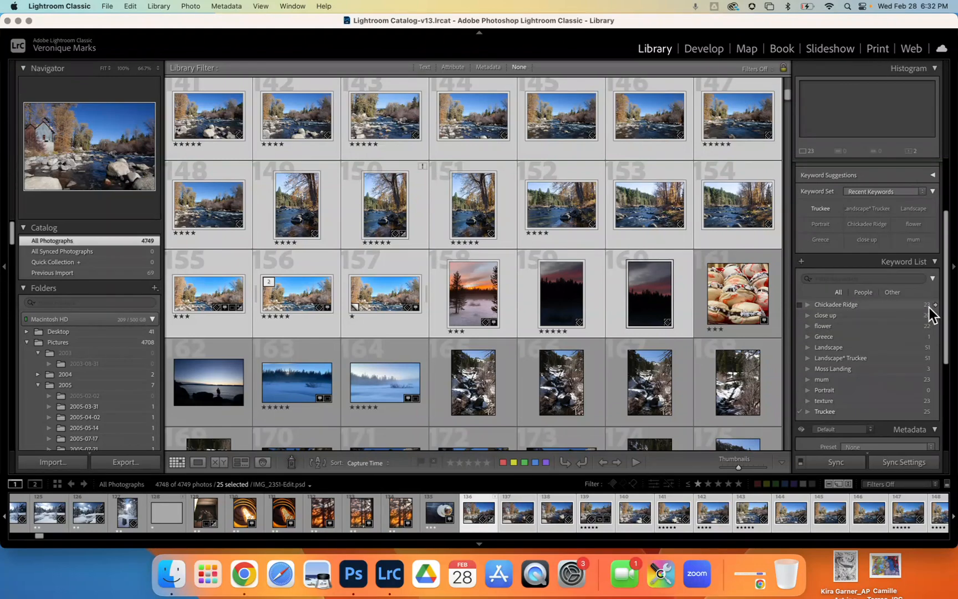
pyautogui.press('super+d')
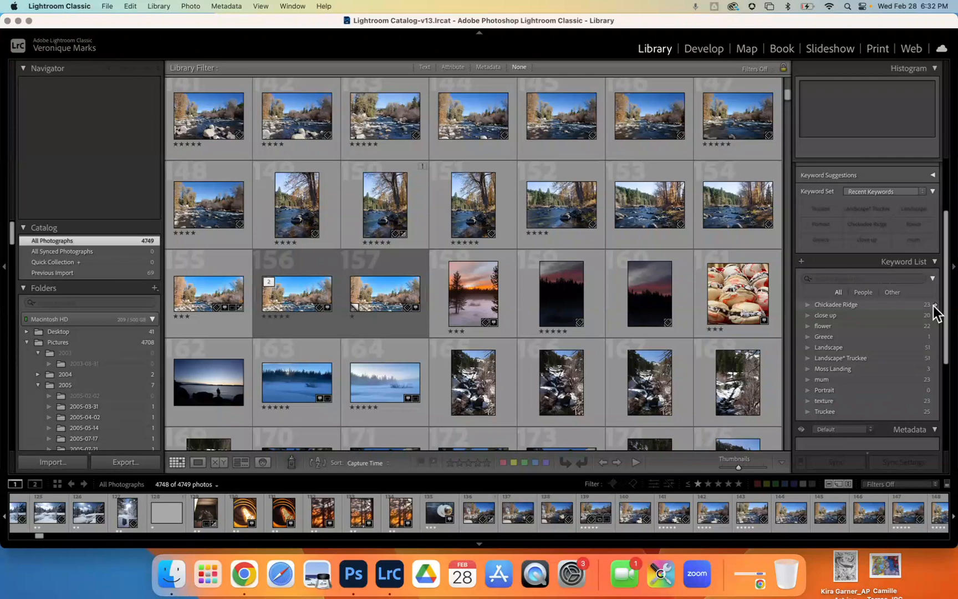
# Filter the catalog to the photos tagged Chickadee Ridge and look through them
pyautogui.click(935, 305)
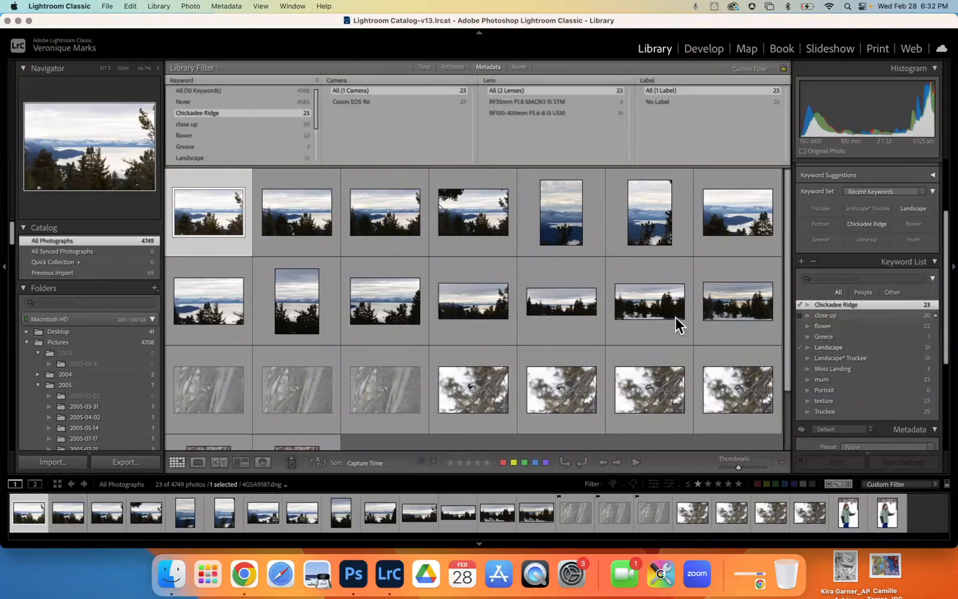
pyautogui.scroll(-3, 596, 300)
pyautogui.scroll(2, 596, 300)
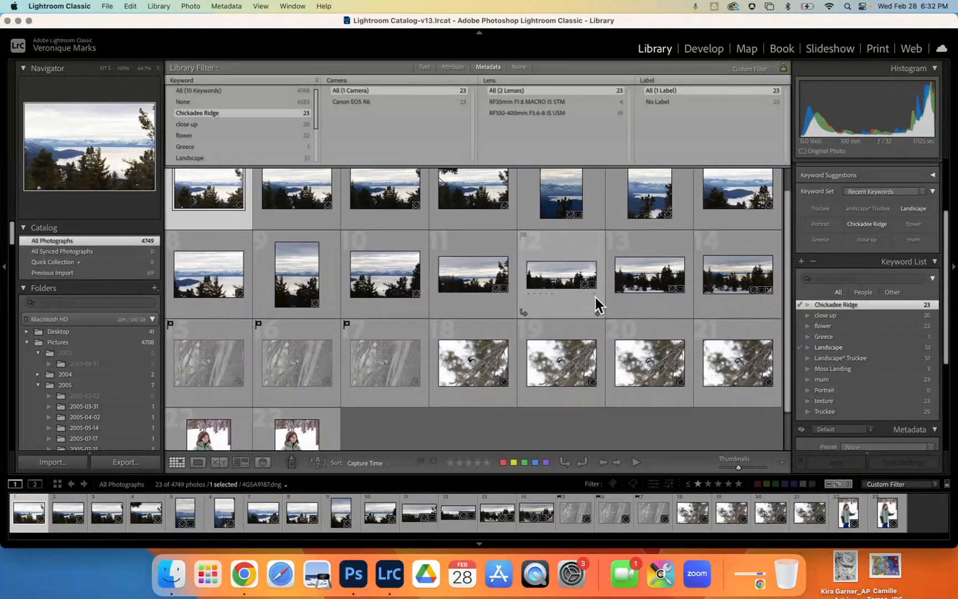
pyautogui.scroll(-2, 596, 300)
pyautogui.scroll(2, 596, 298)
pyautogui.scroll(-3, 596, 297)
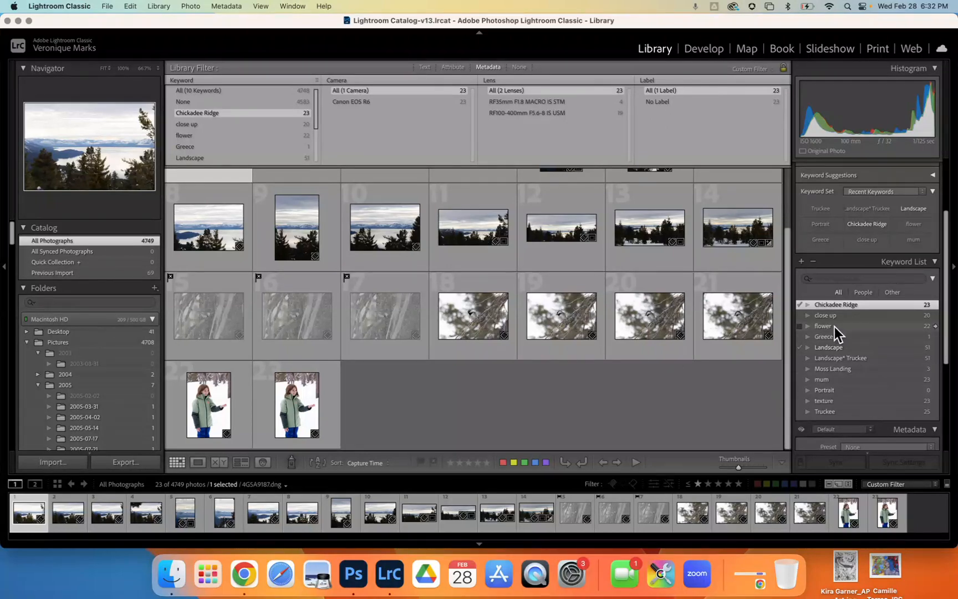
# Filter the catalog to the photos tagged flower and look through them for wrongly tagged images
pyautogui.click(932, 326)
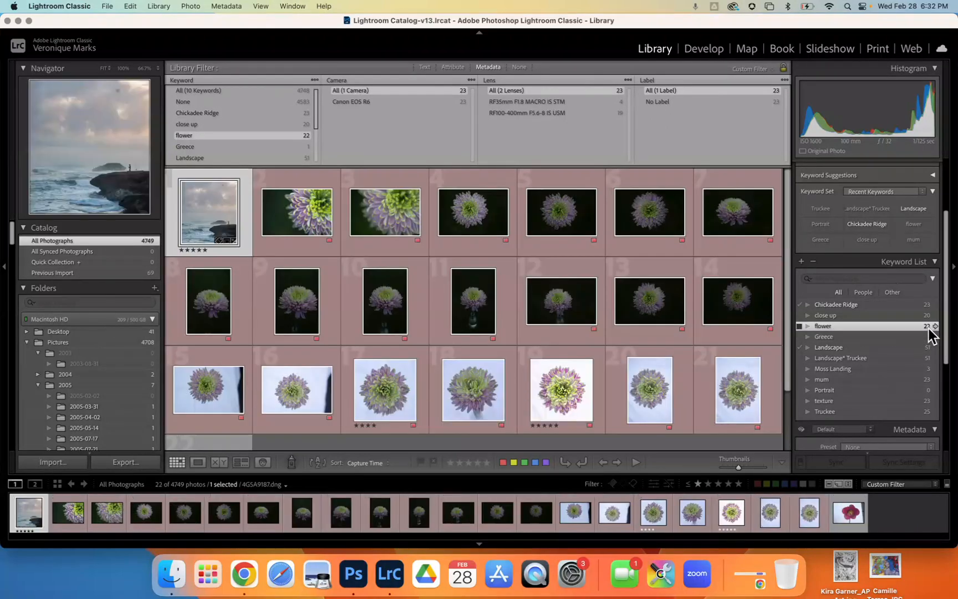
pyautogui.scroll(-3, 700, 330)
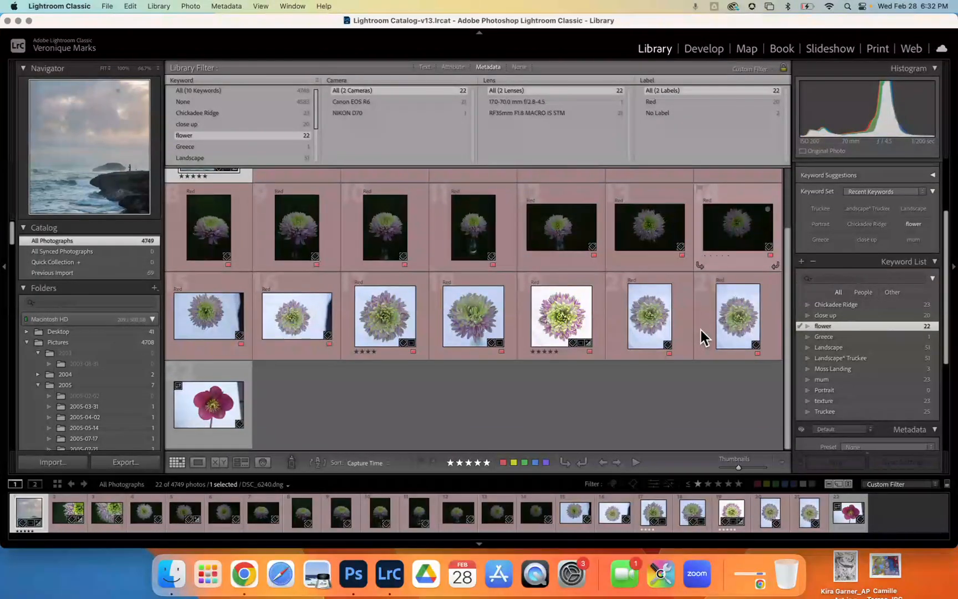
pyautogui.scroll(2, 701, 329)
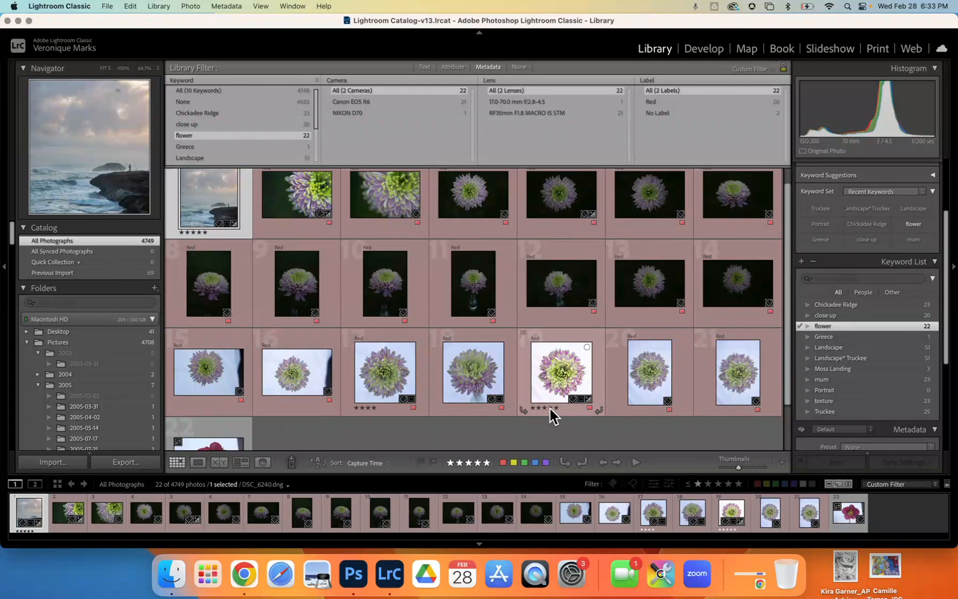
pyautogui.scroll(1, 321, 232)
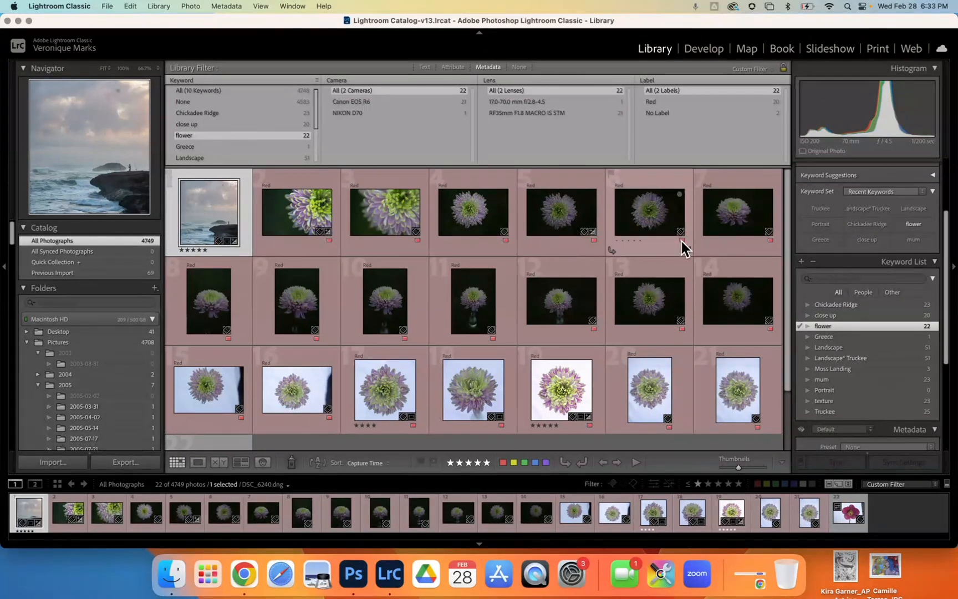
# Remove the flower keyword from the selected five-star seascape photo
pyautogui.scroll(4, 814, 262)
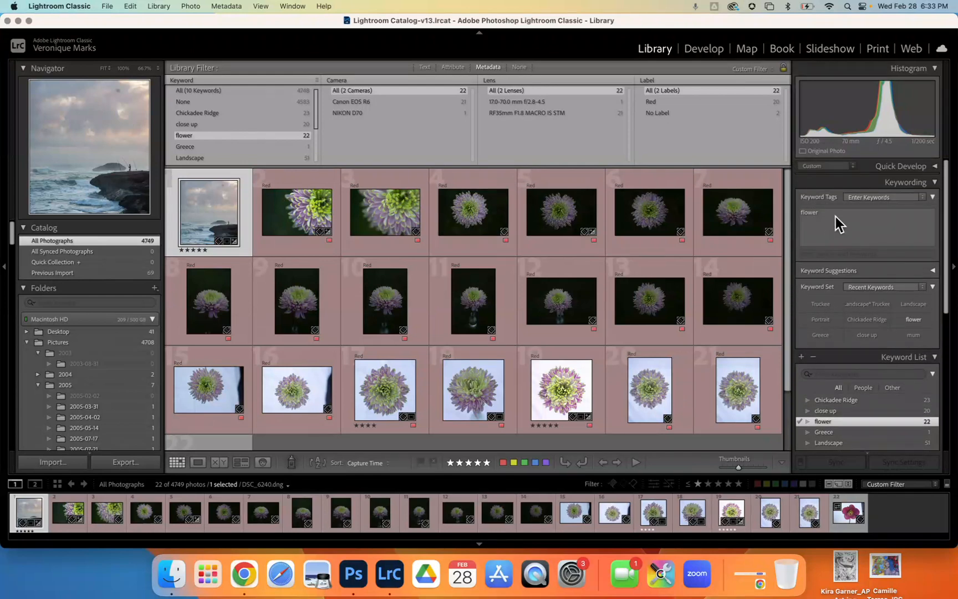
pyautogui.click(825, 213)
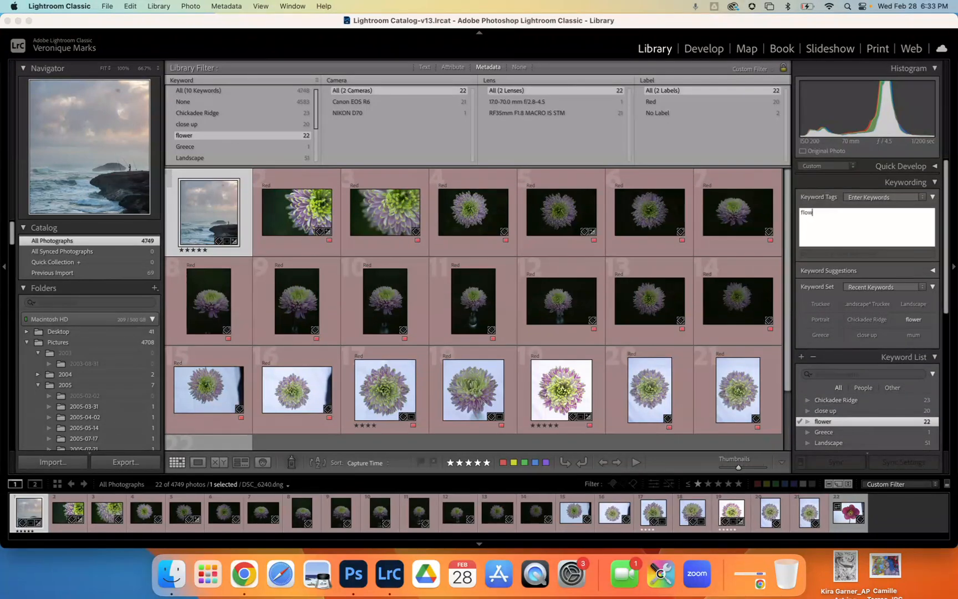
pyautogui.press('Return')
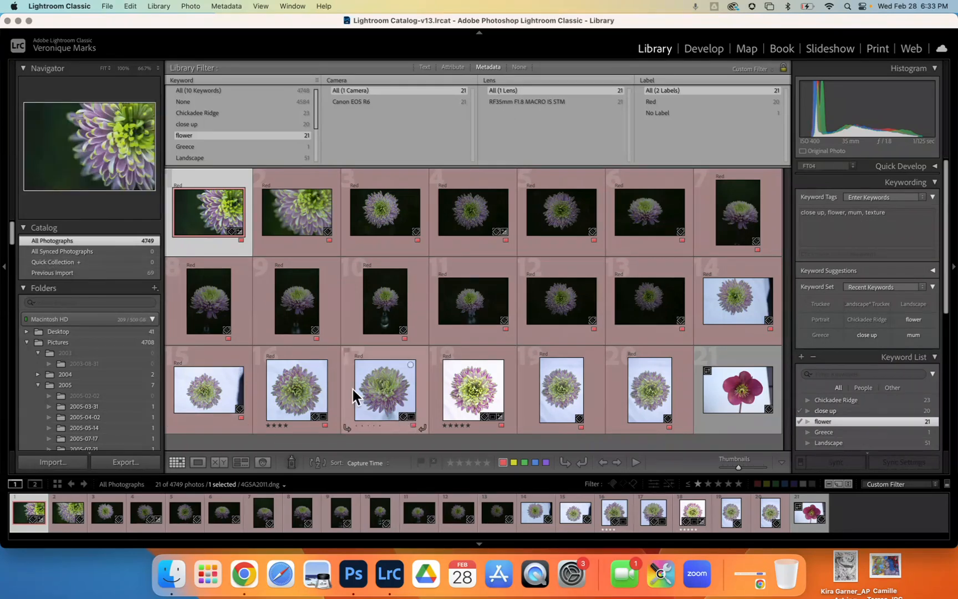
# View the four-star flower photo 16 in the Develop module and return to the Library grid
pyautogui.click(290, 393)
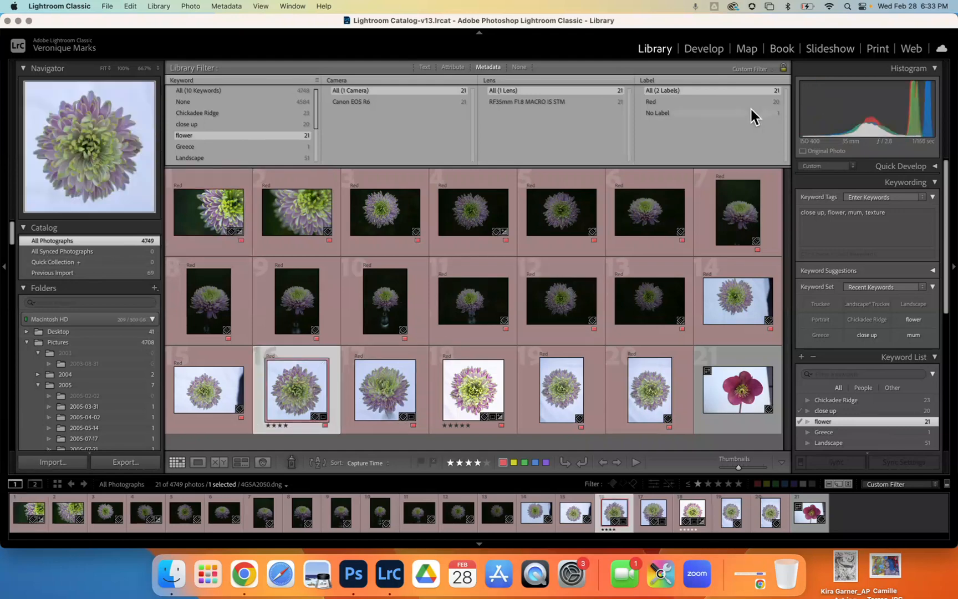
pyautogui.click(702, 50)
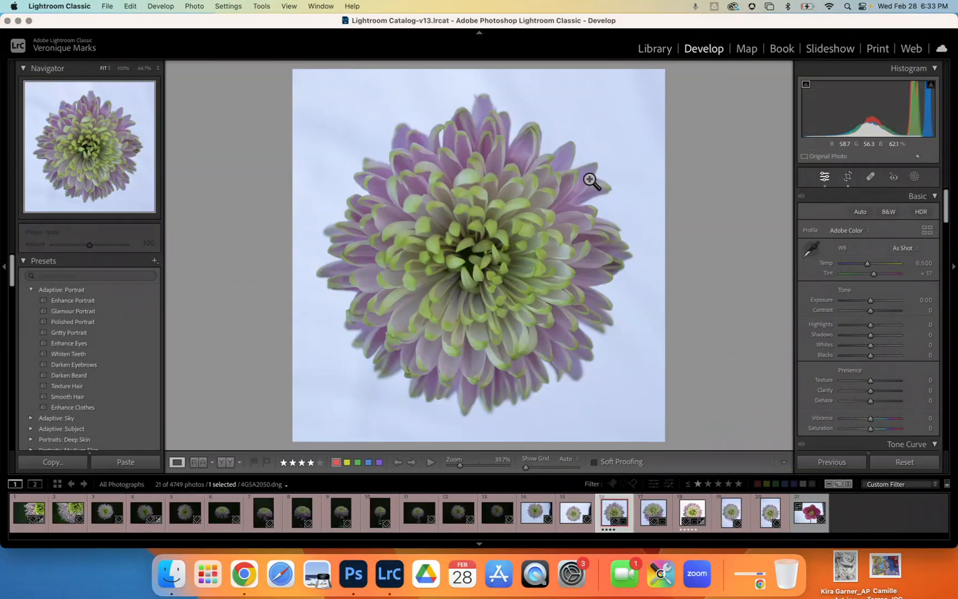
pyautogui.click(651, 48)
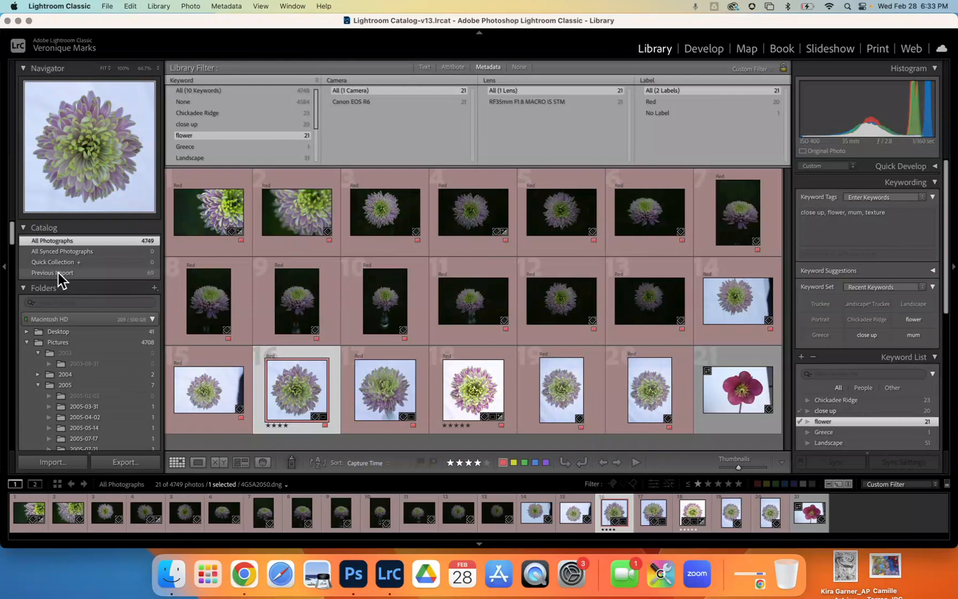
# Show the Previous Import photos, return to All Photographs without the keyword filter, and browse the grid
pyautogui.click(58, 272)
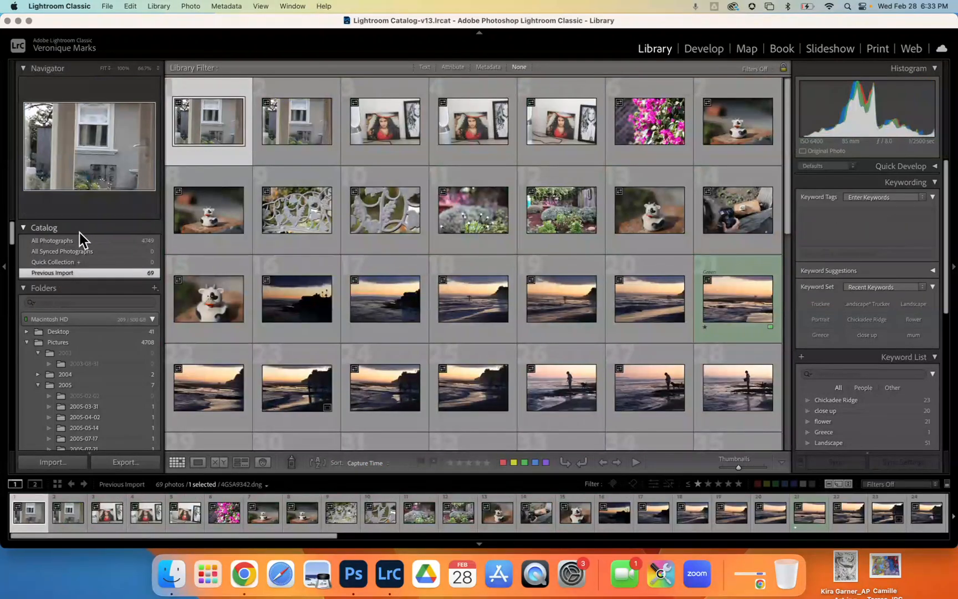
pyautogui.click(81, 241)
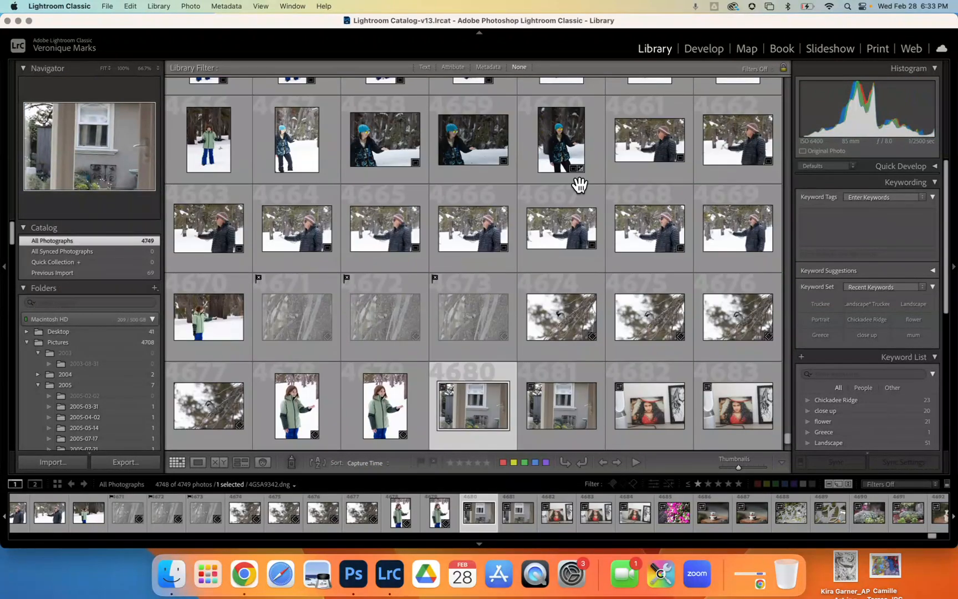
pyautogui.scroll(10, 271, 294)
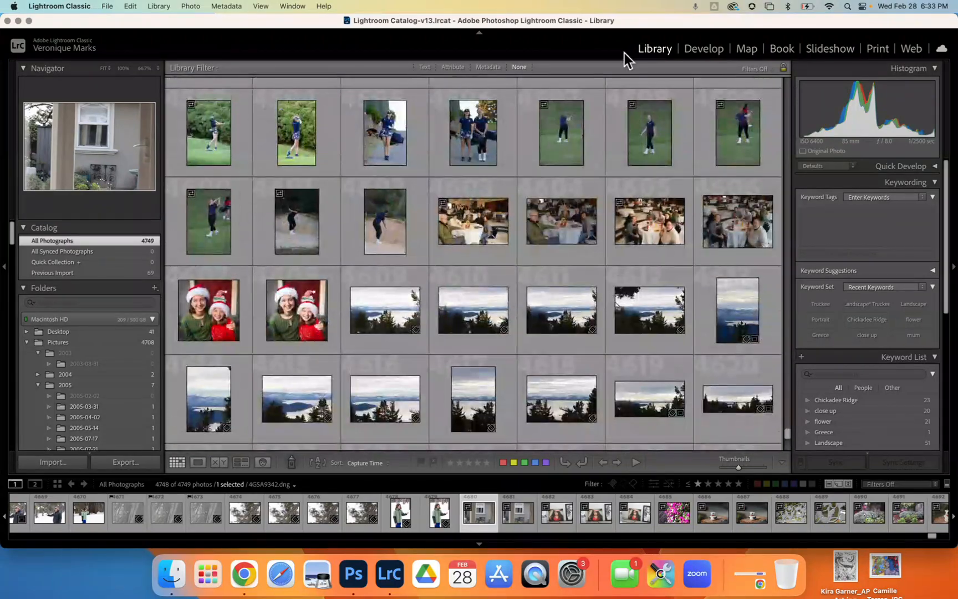